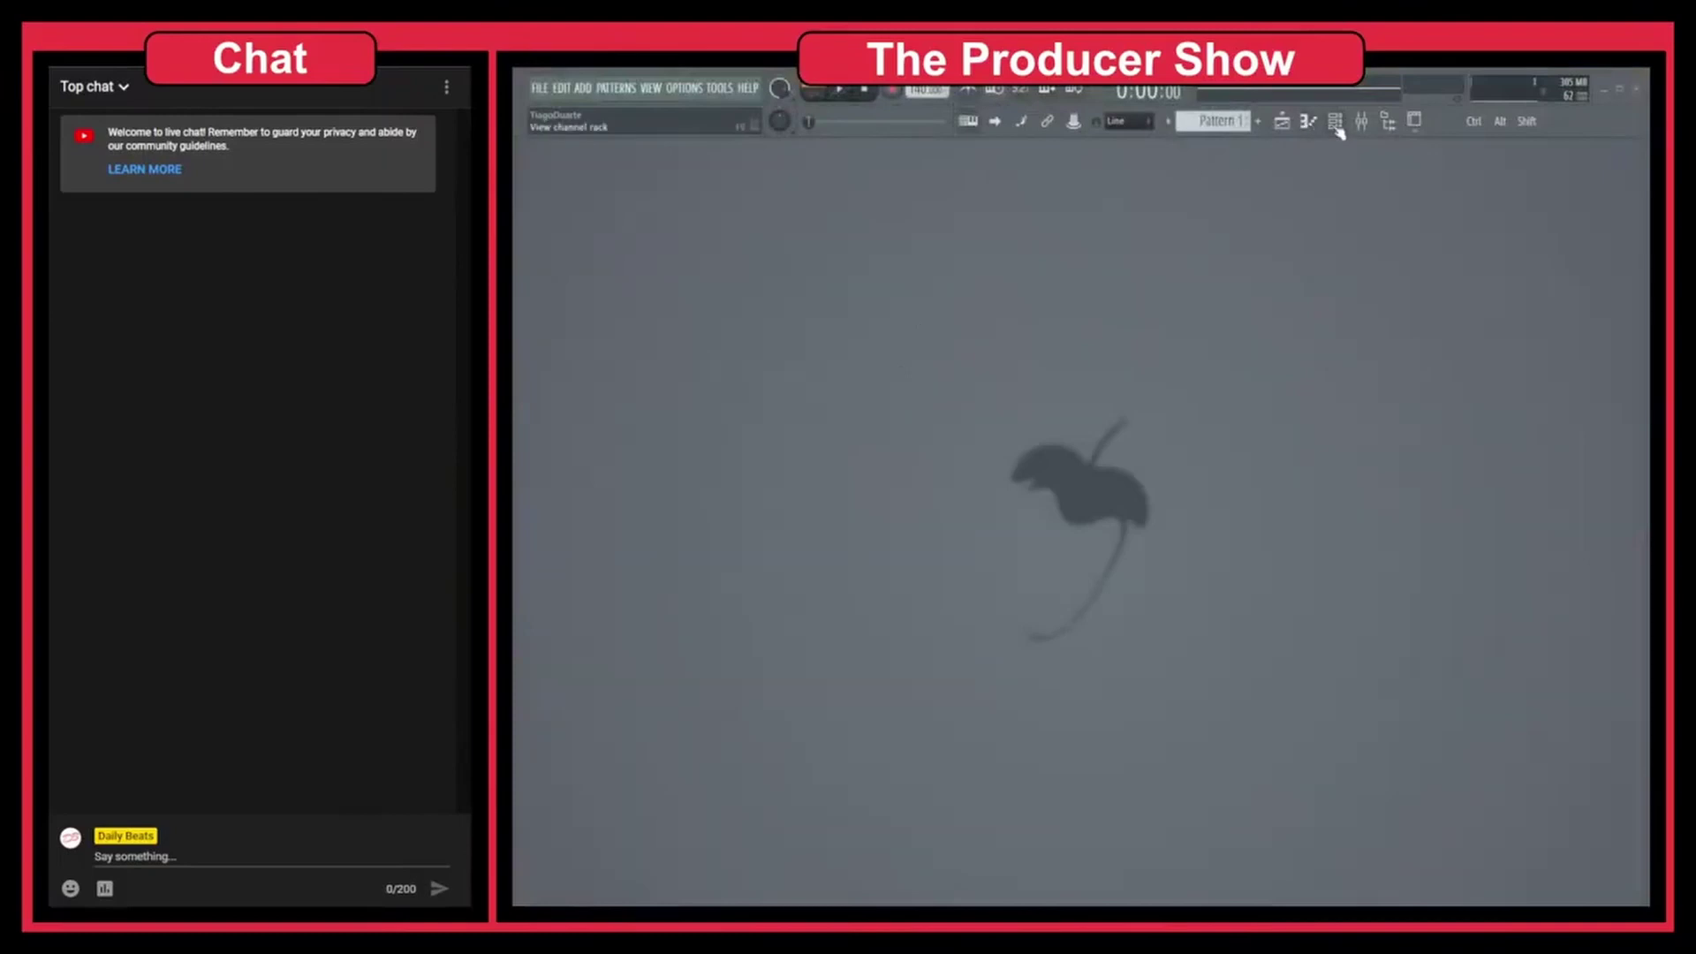
Step: Add a DirectWave channel below Sampler from the channel rack's + menu under Sampler
click(1334, 121)
click(646, 227)
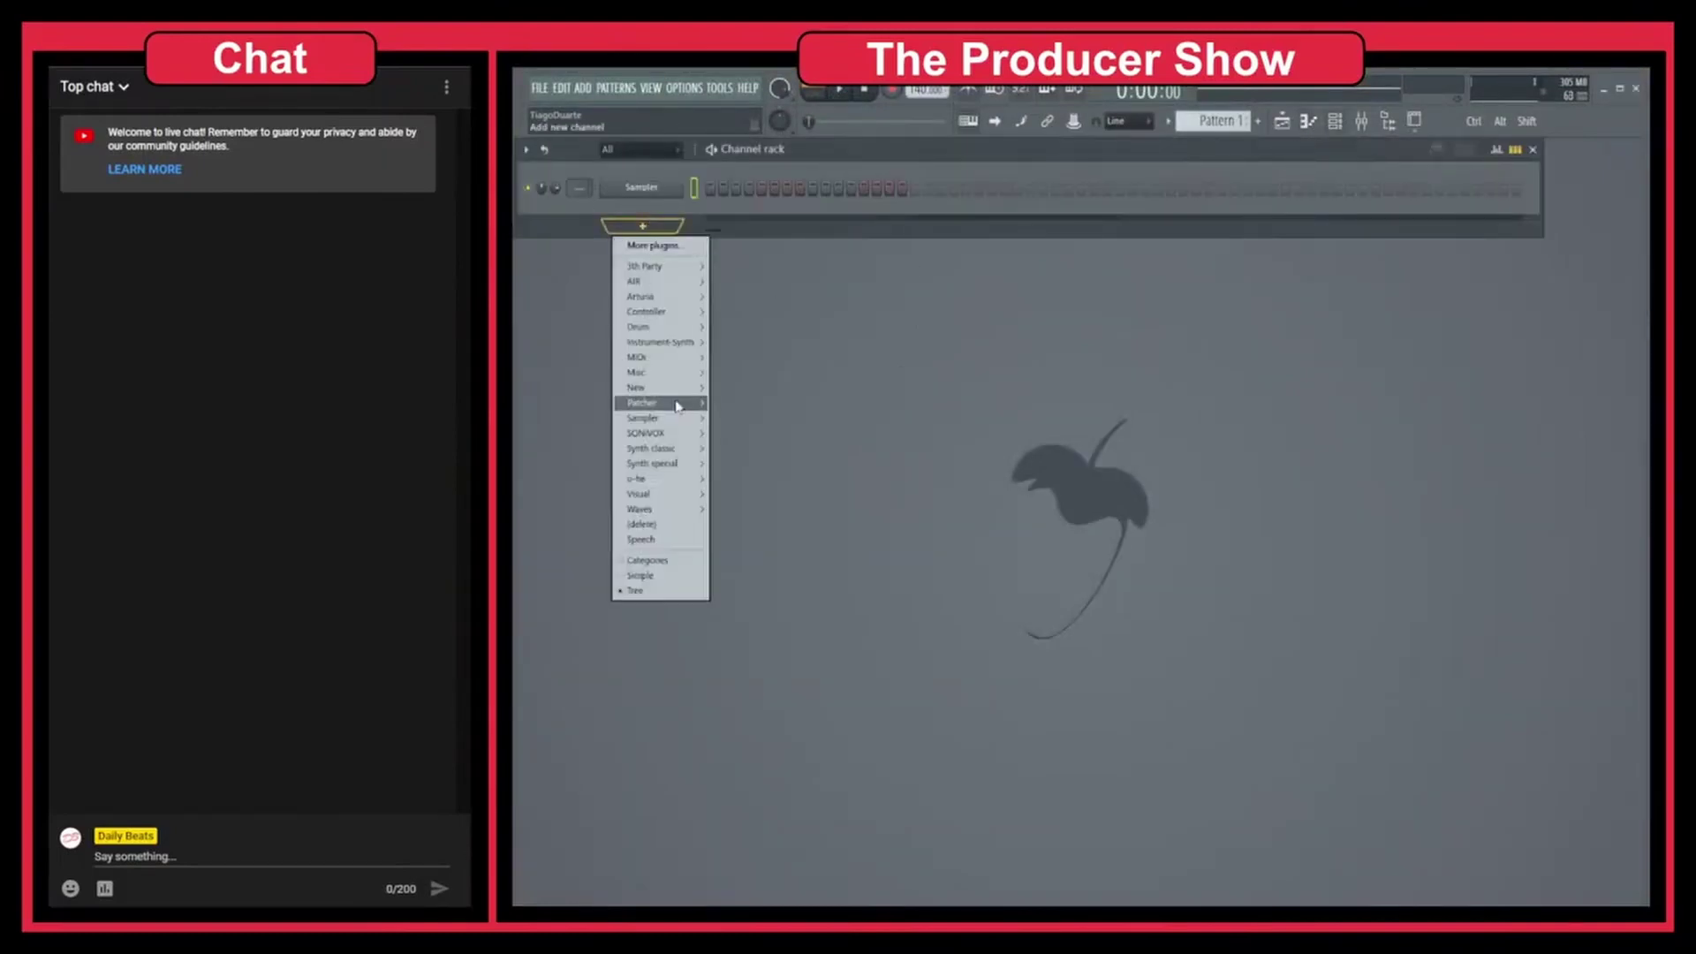
mouse_move(658, 327)
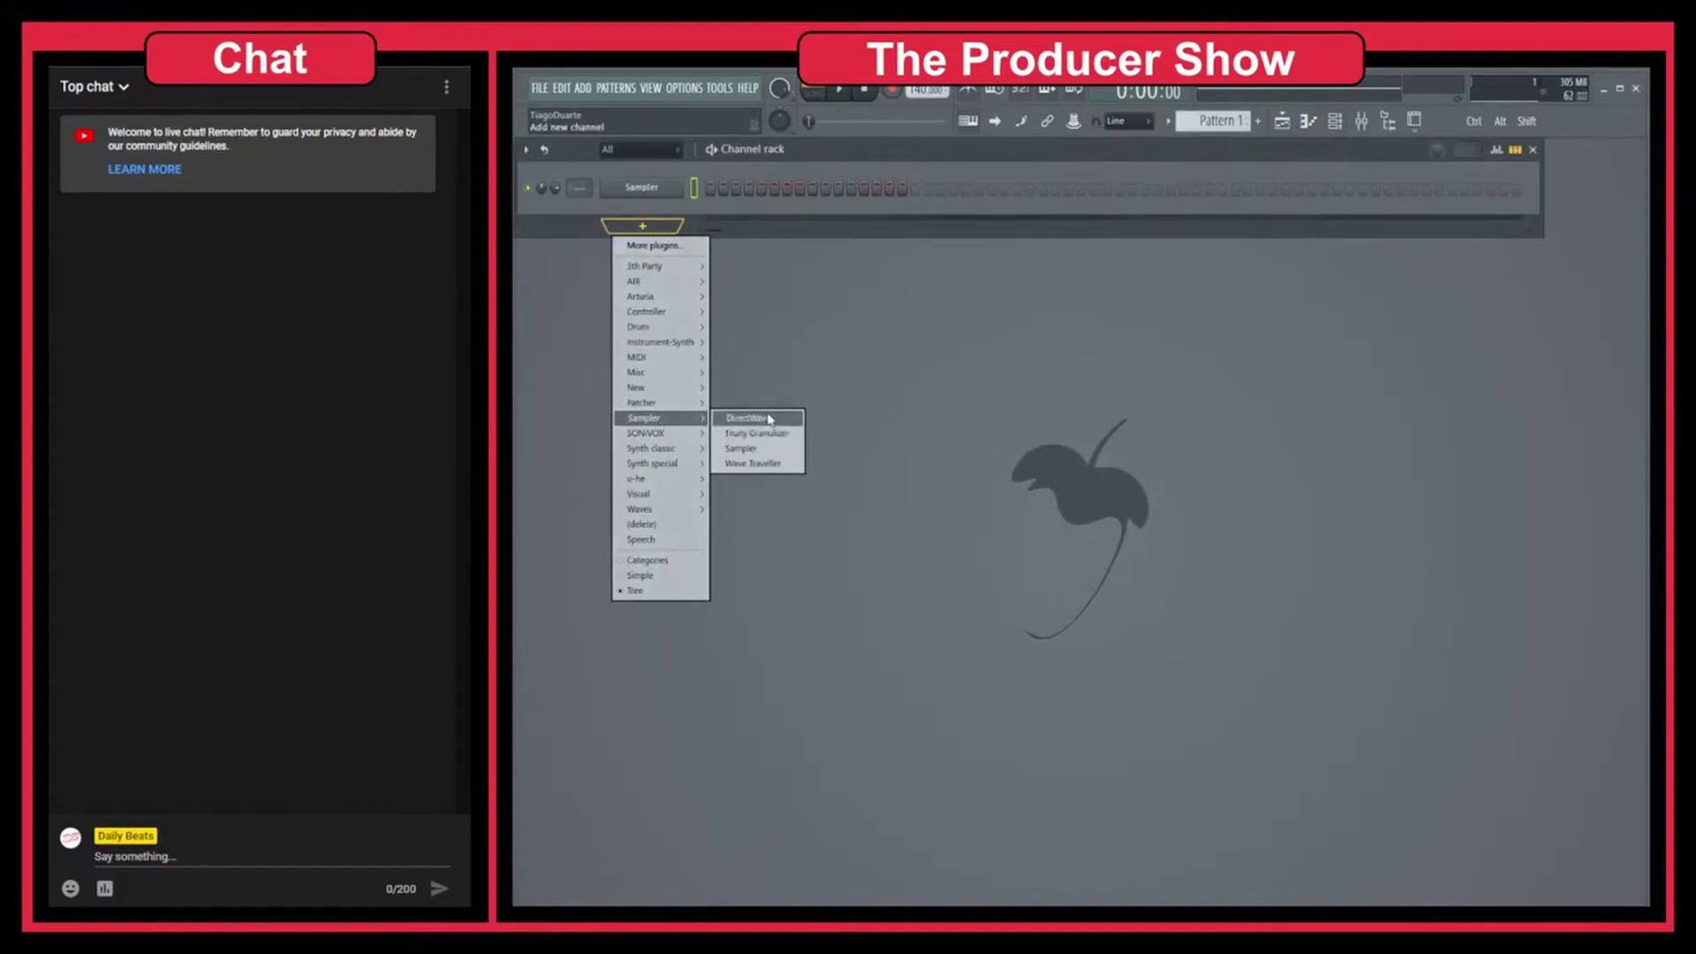
click(750, 419)
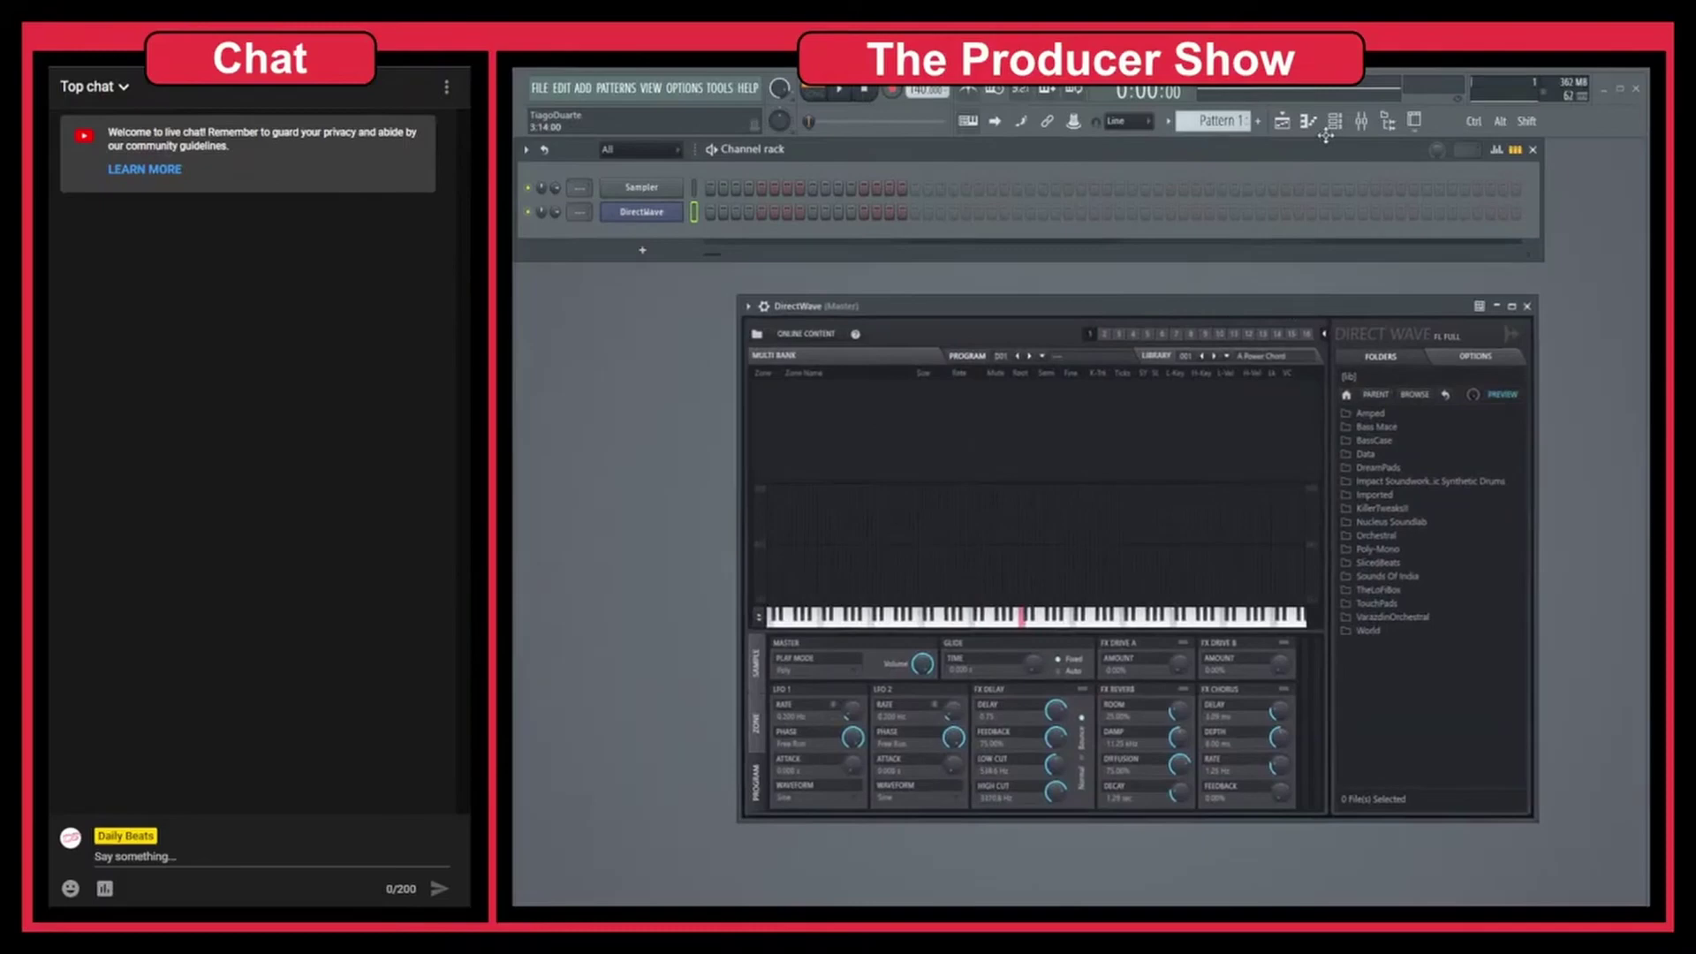
Step: Load FPC 1 Kick from Packs > Drums > Kicks into DirectWave and narrow its zone to one key
click(1388, 121)
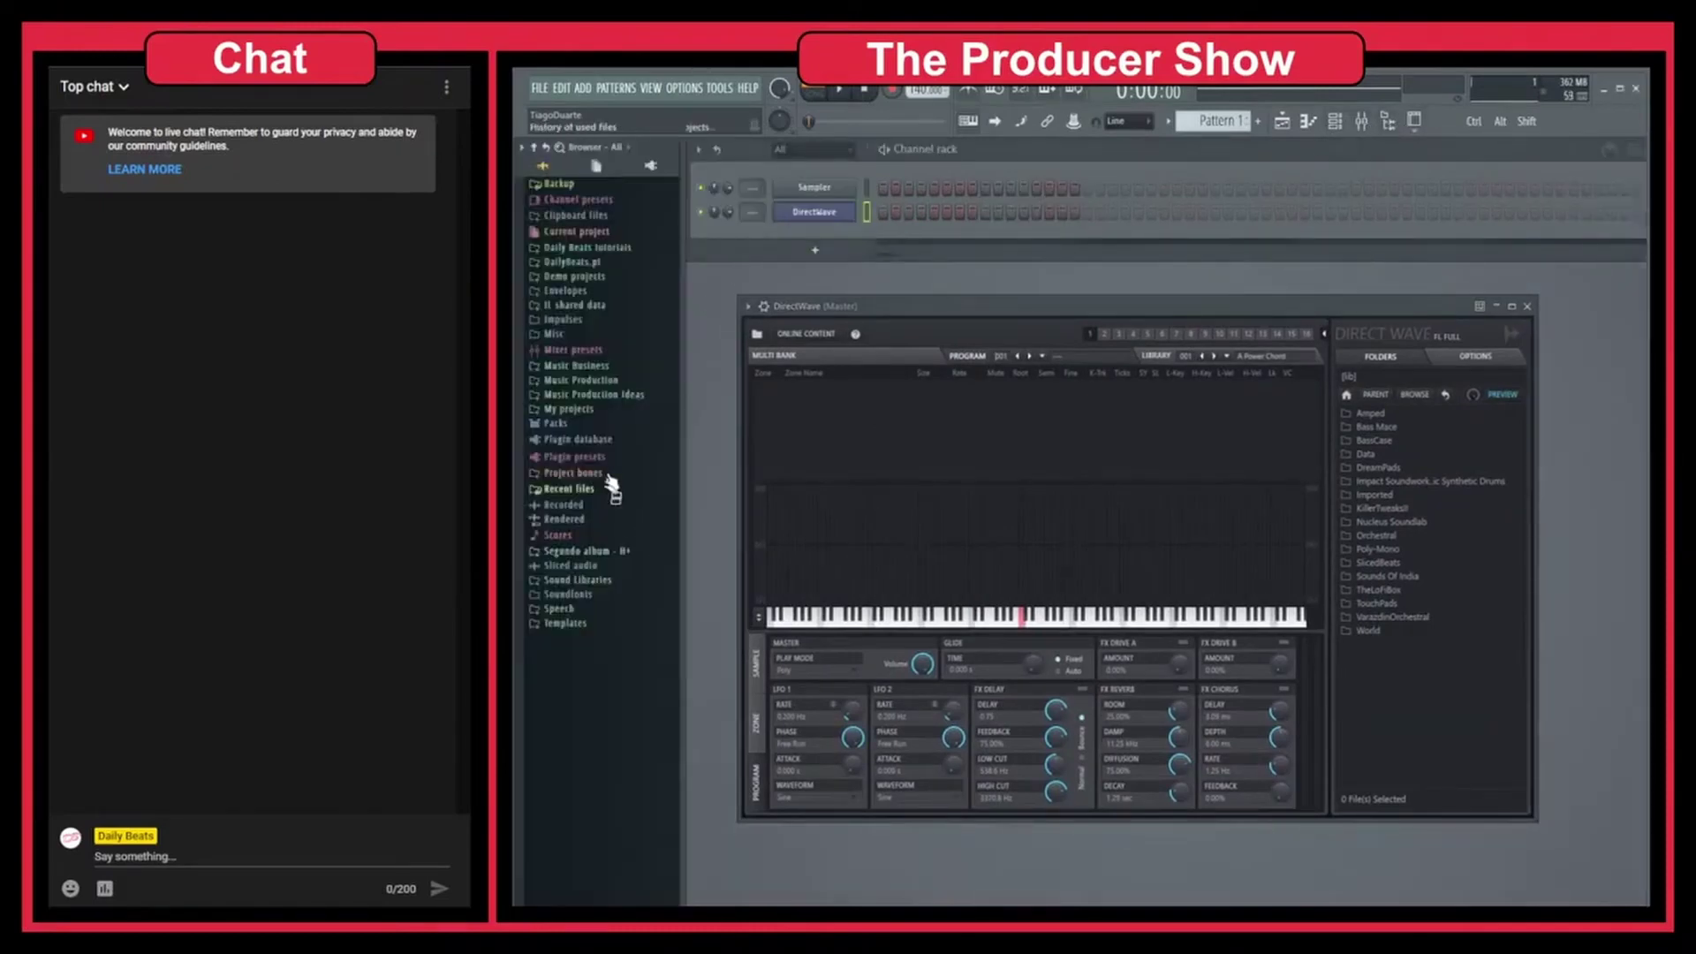
click(574, 423)
click(566, 437)
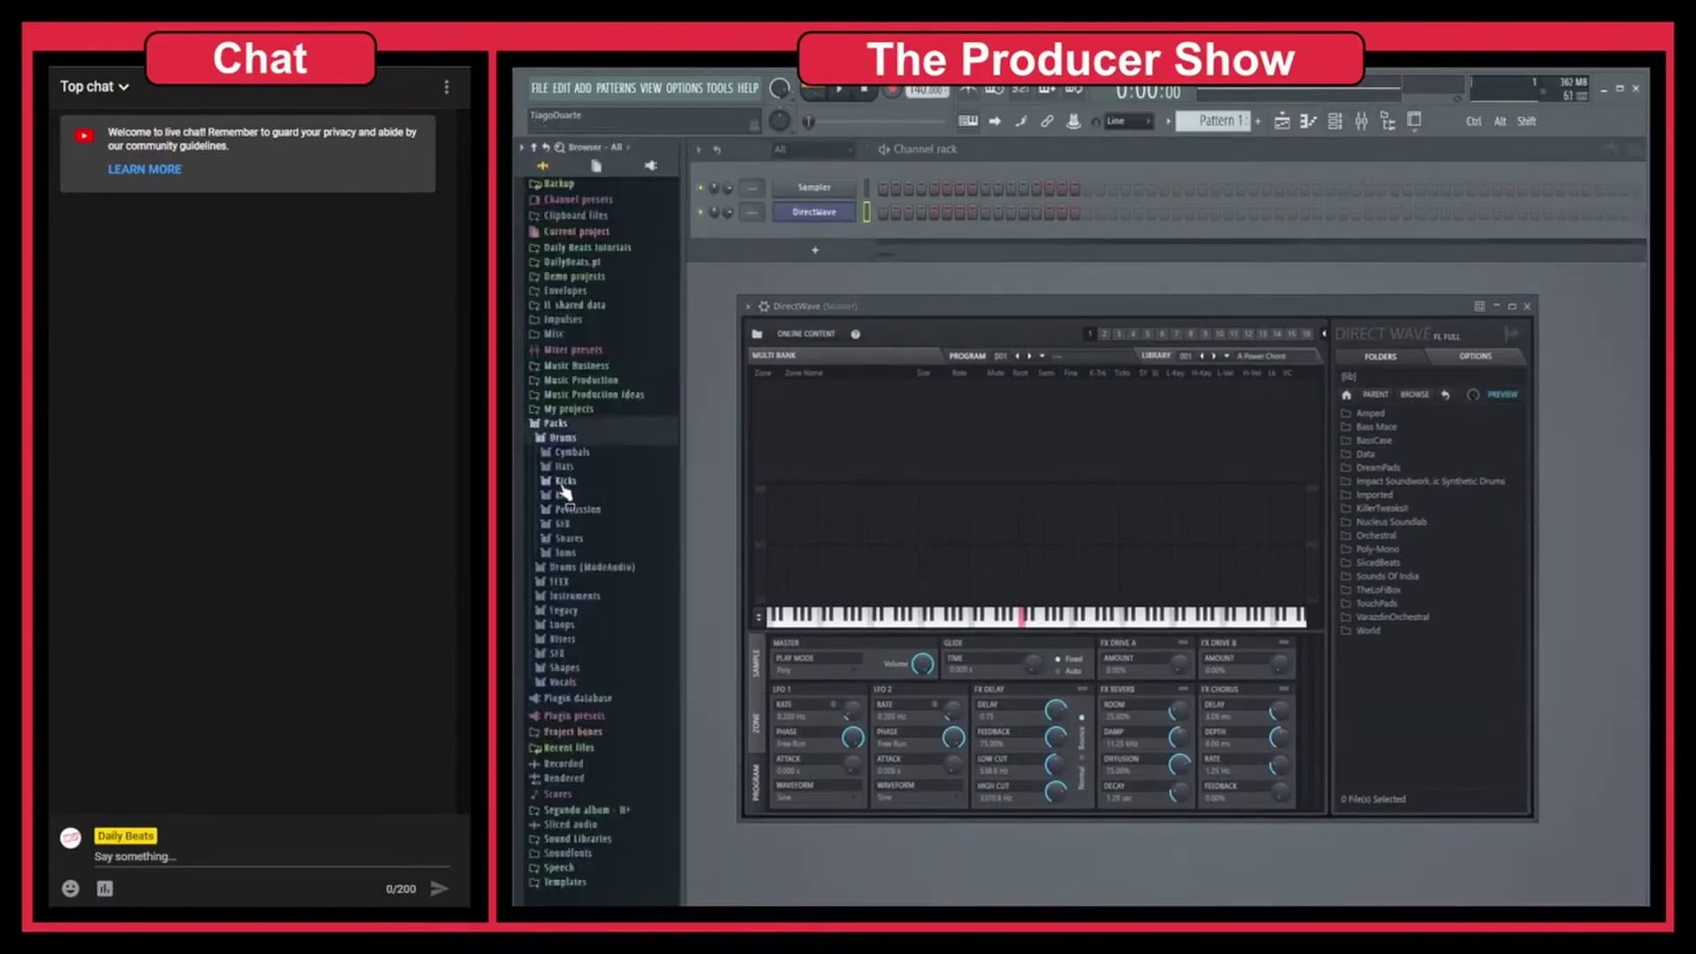
click(589, 482)
click(572, 557)
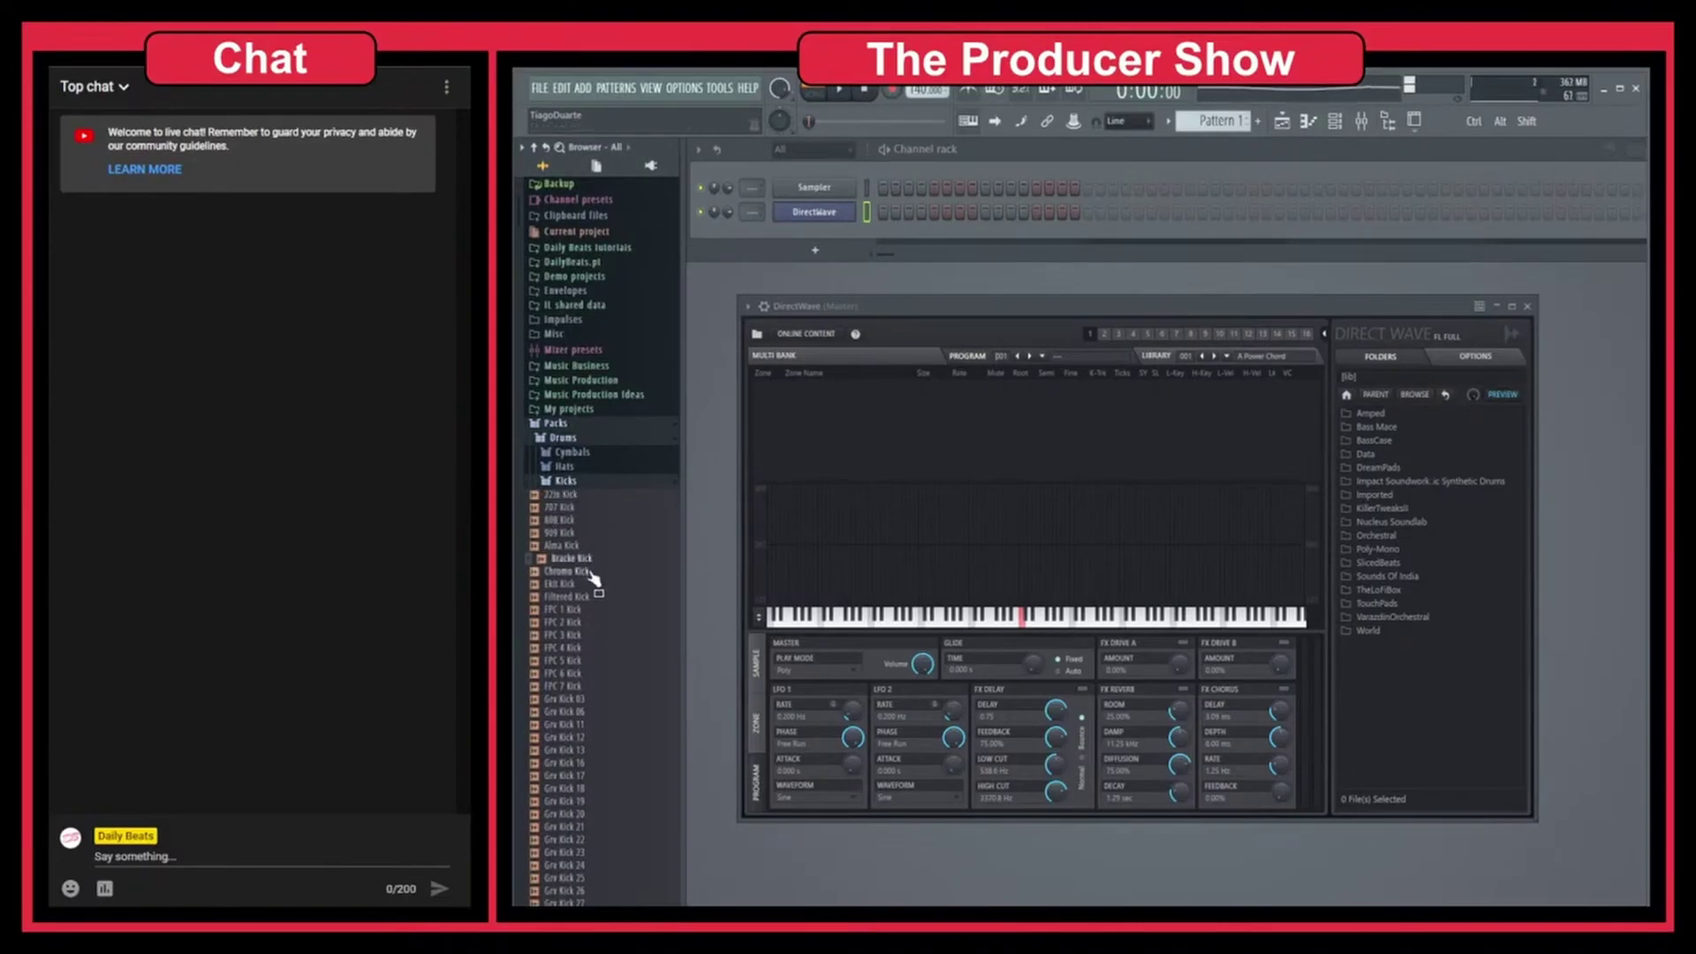
drag(572, 608, 1022, 605)
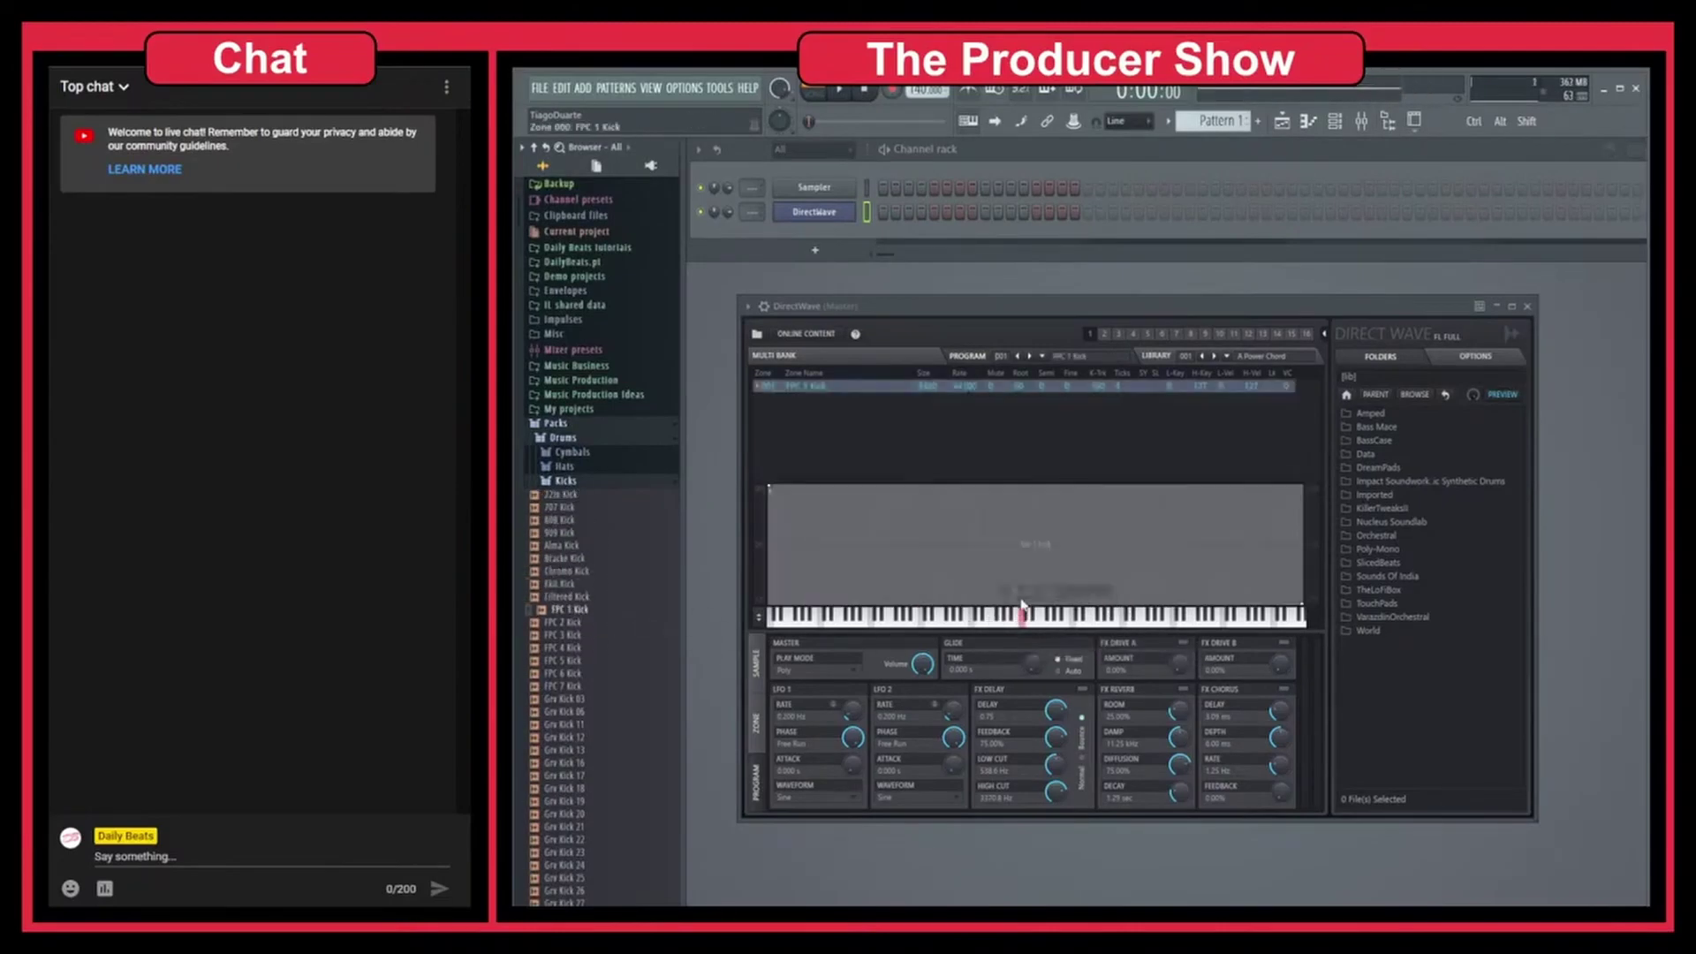
drag(769, 487, 1019, 480)
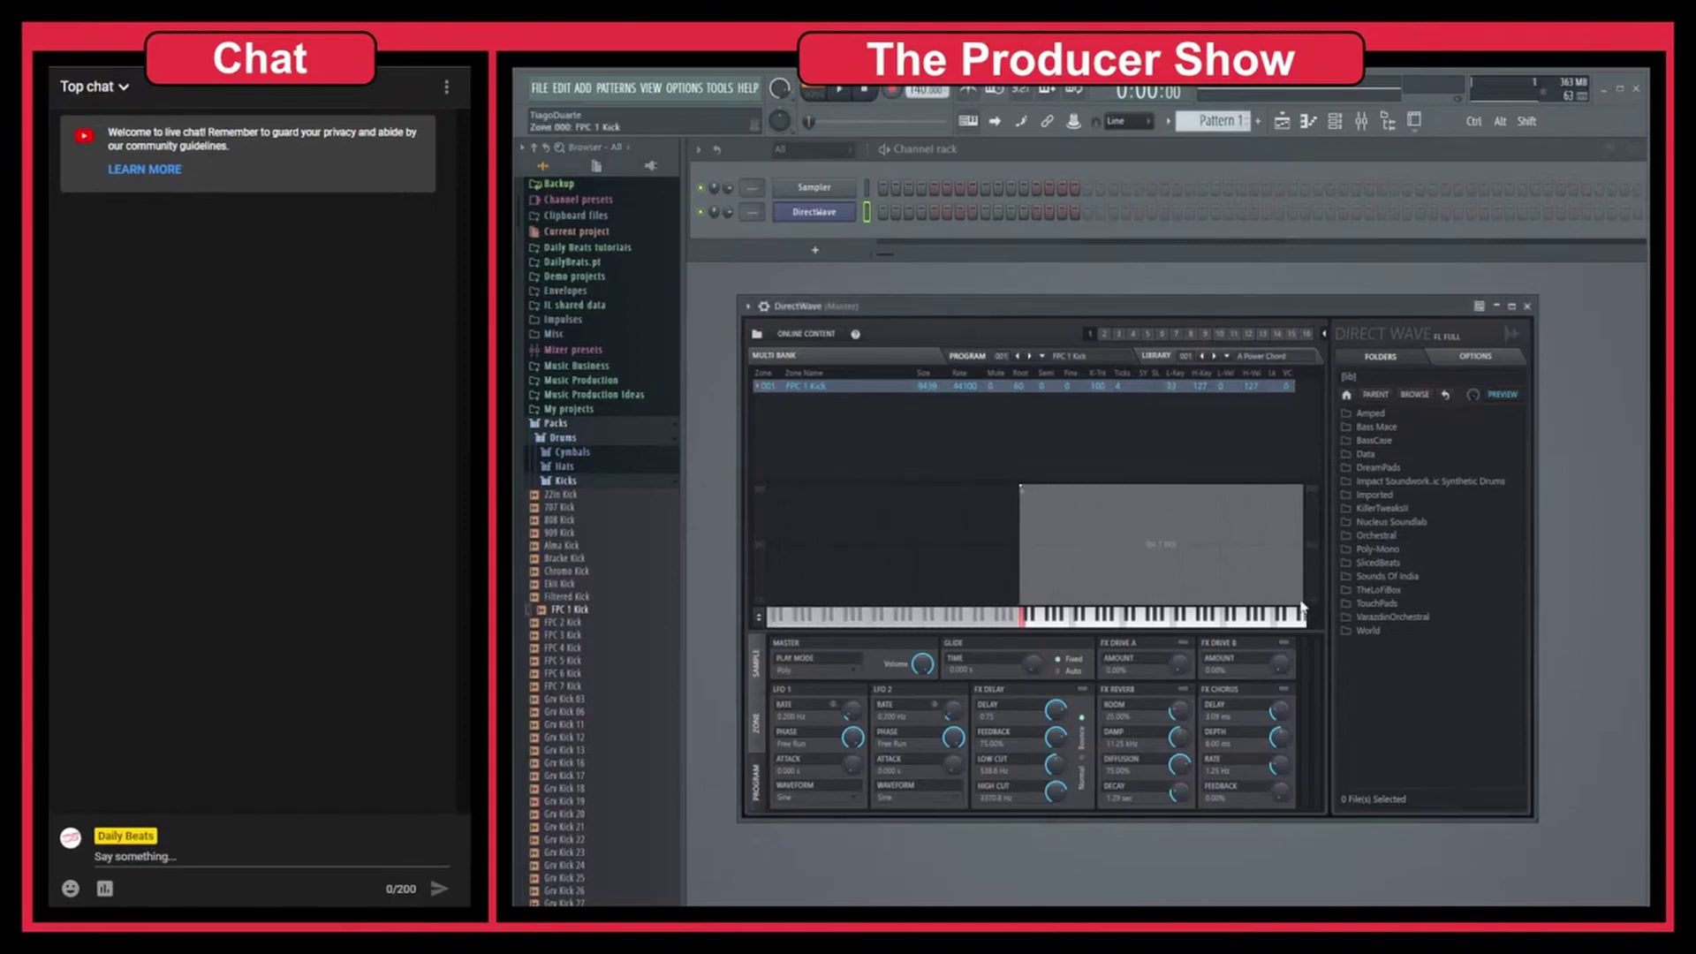
drag(1303, 610, 1022, 618)
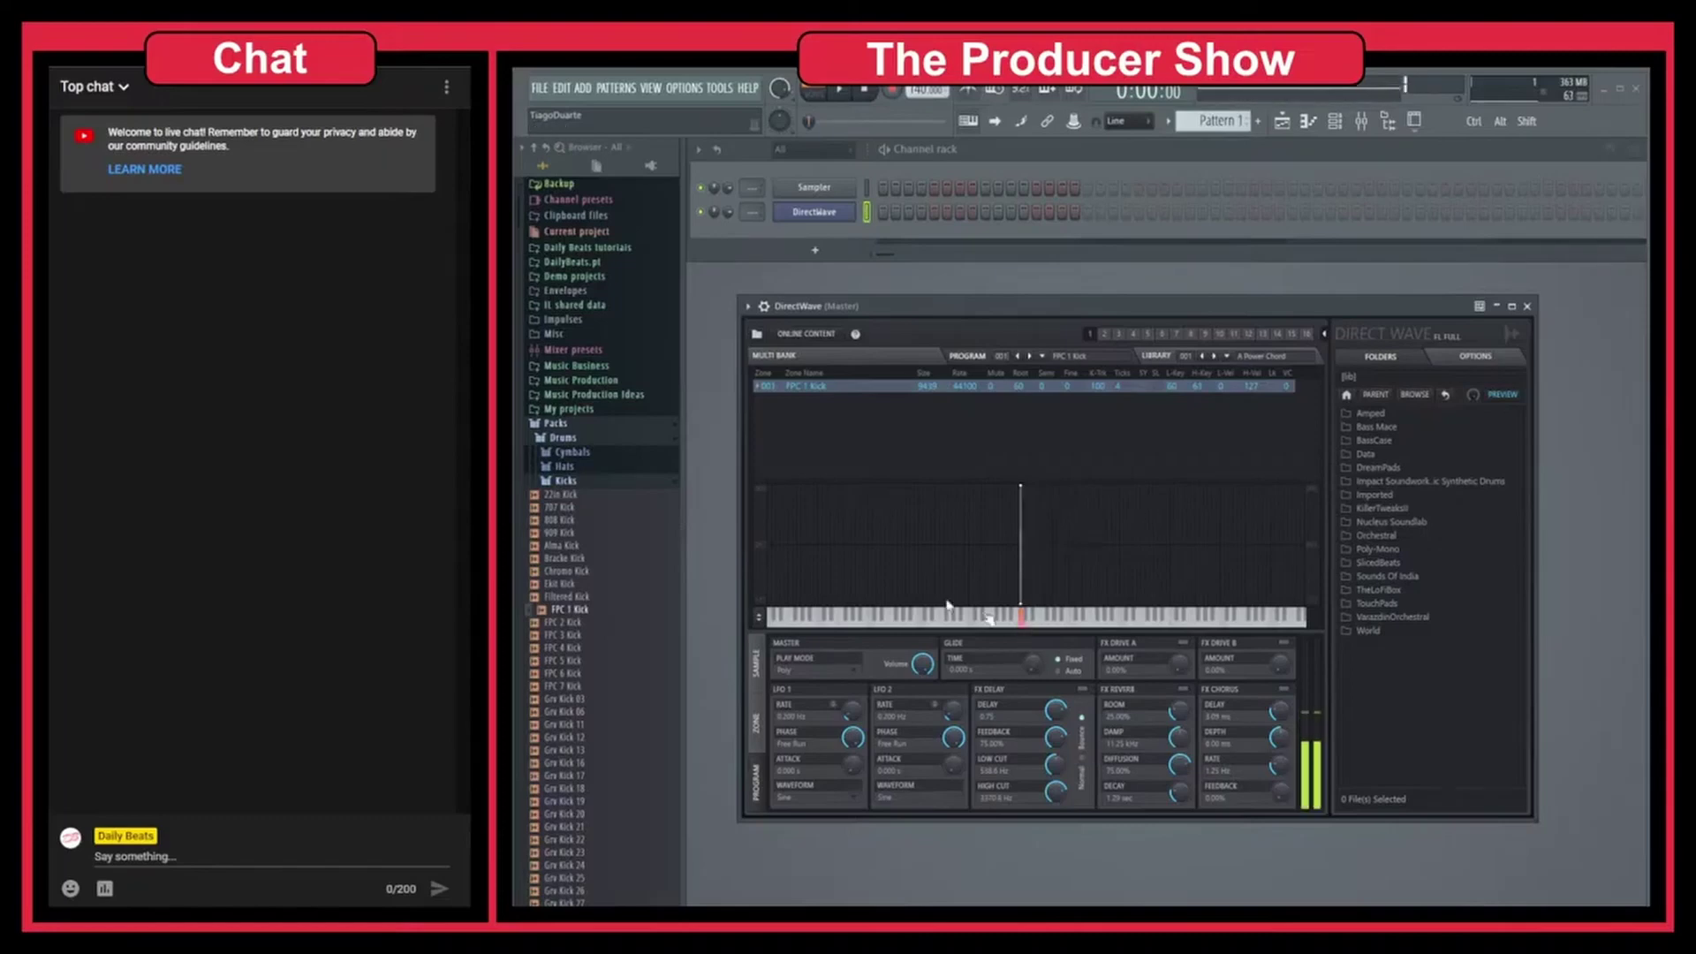
Step: Add 909 CH 1 from Hats and 808 Snare from Snares as DirectWave's second and third zones
click(549, 479)
click(551, 467)
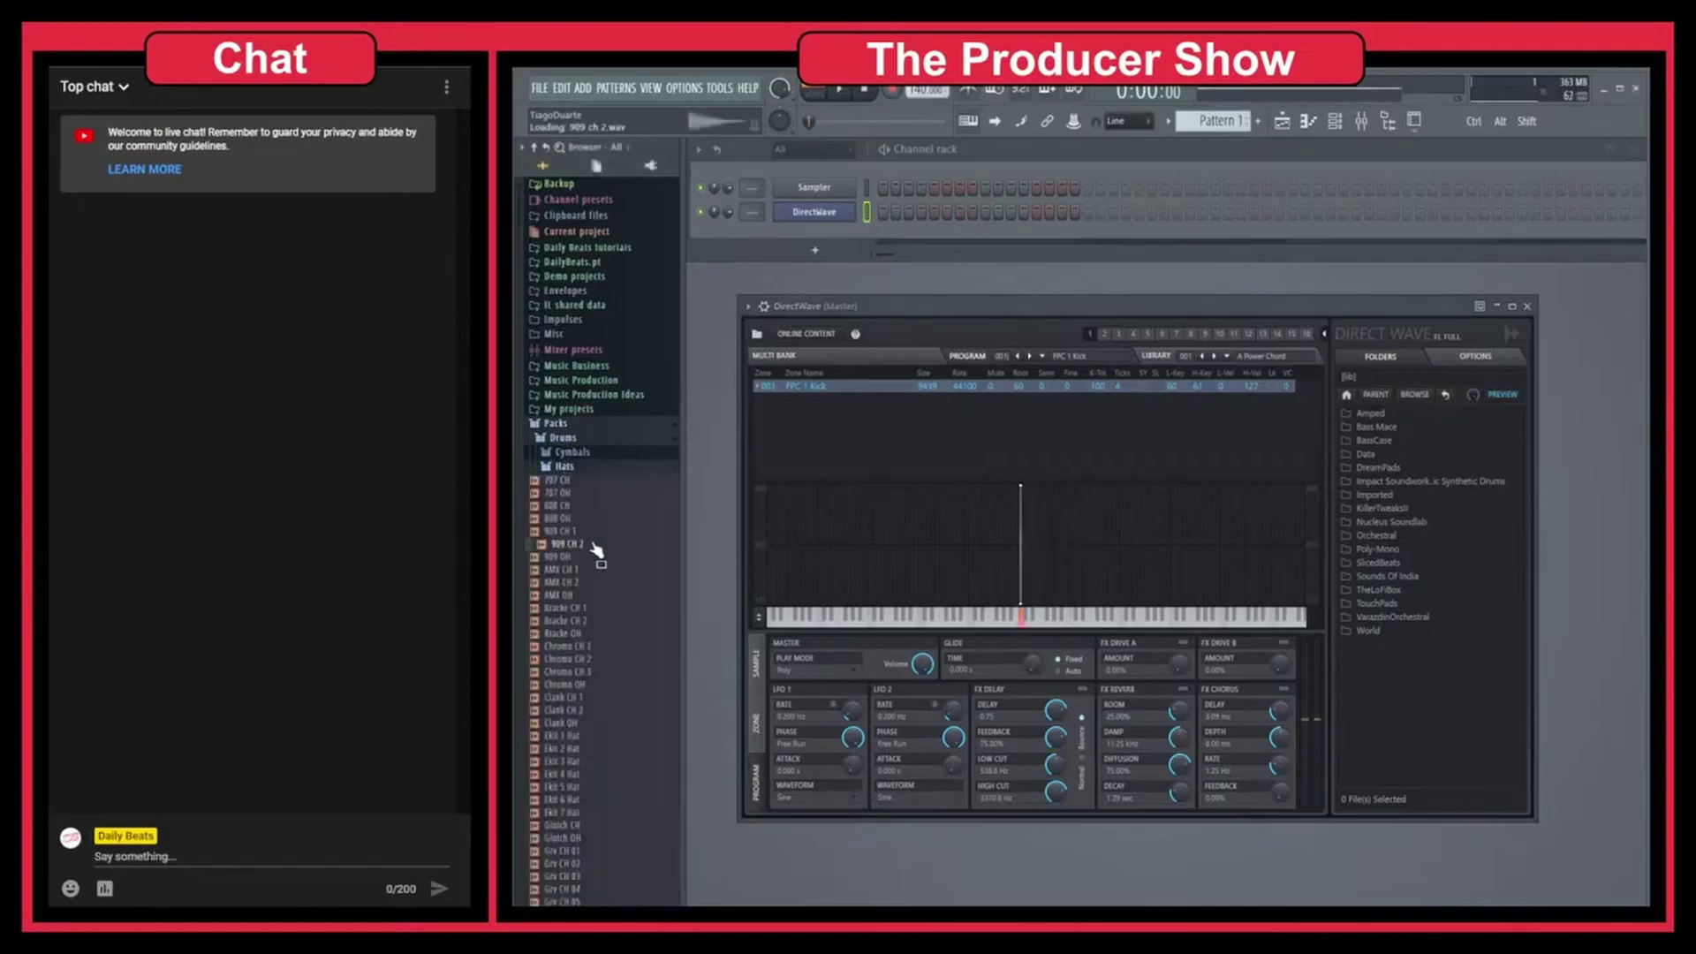
click(567, 532)
drag(569, 540, 1030, 625)
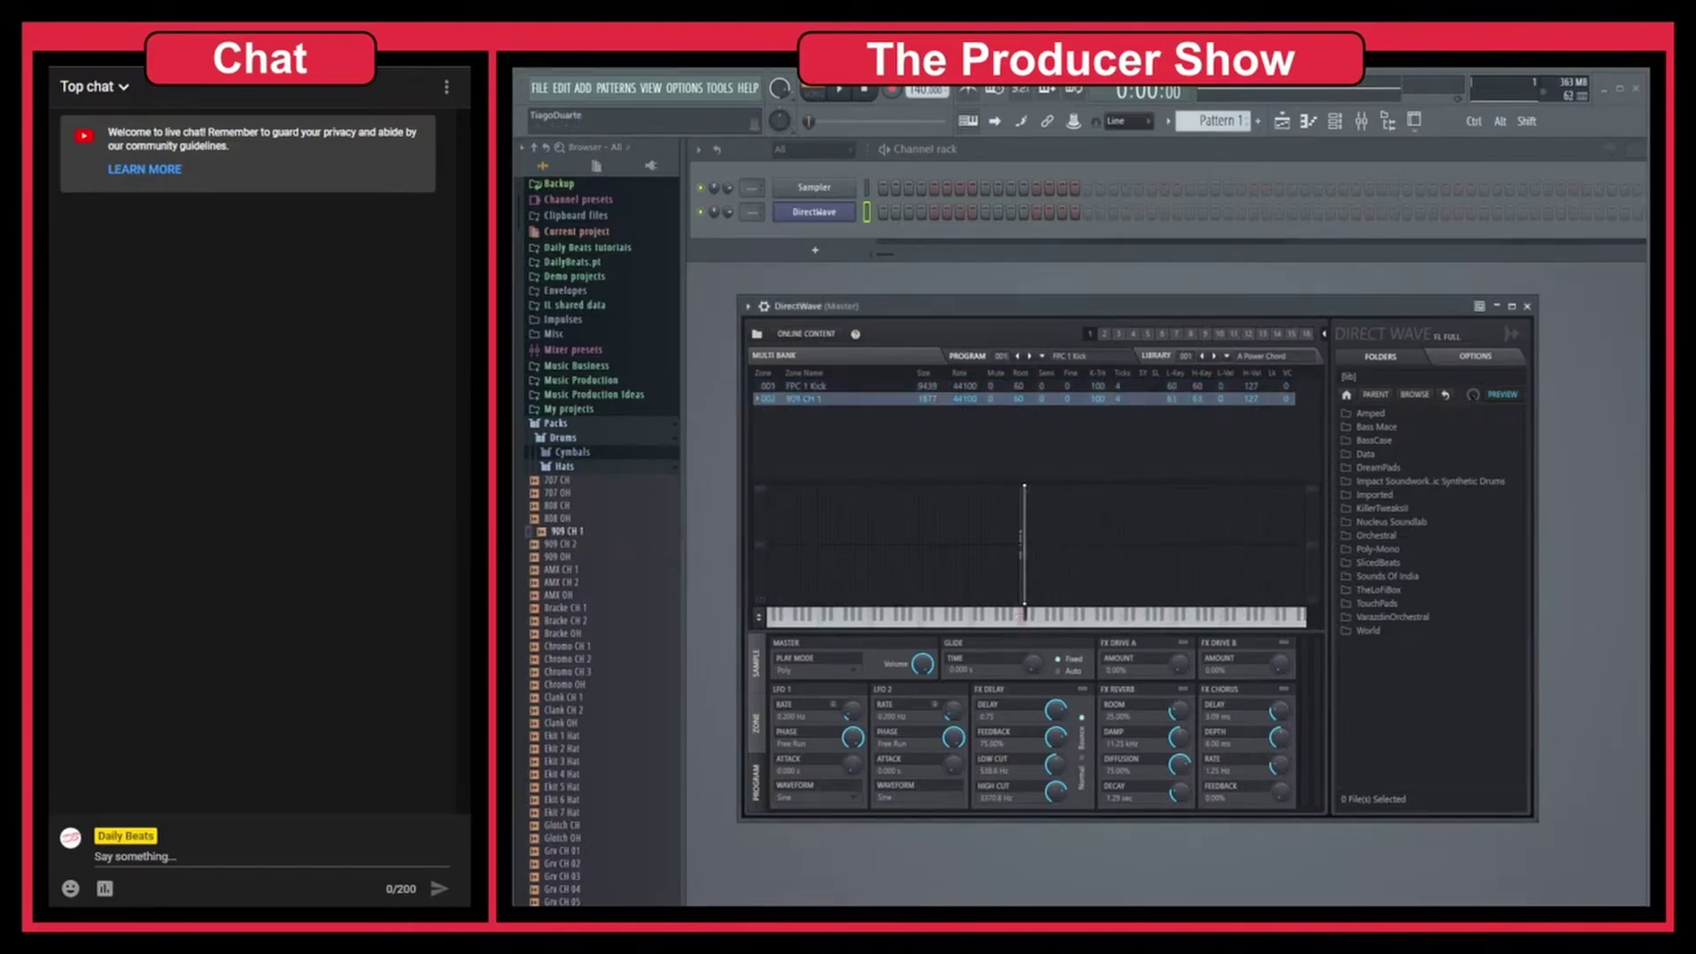
click(566, 467)
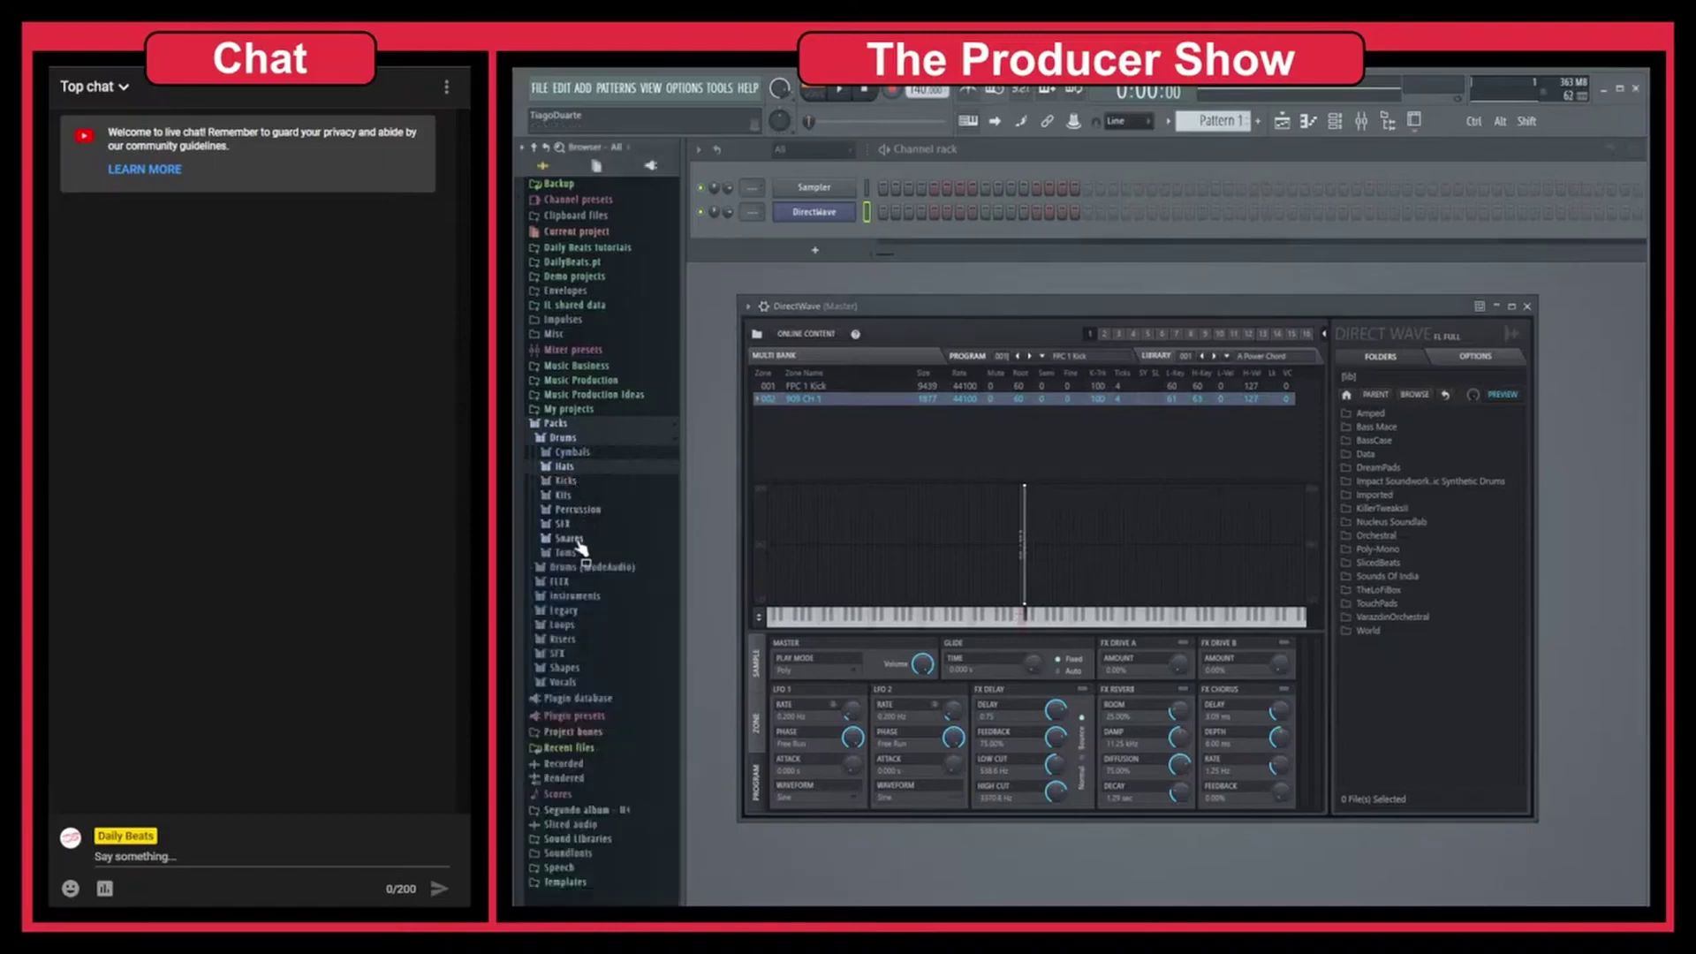
click(576, 539)
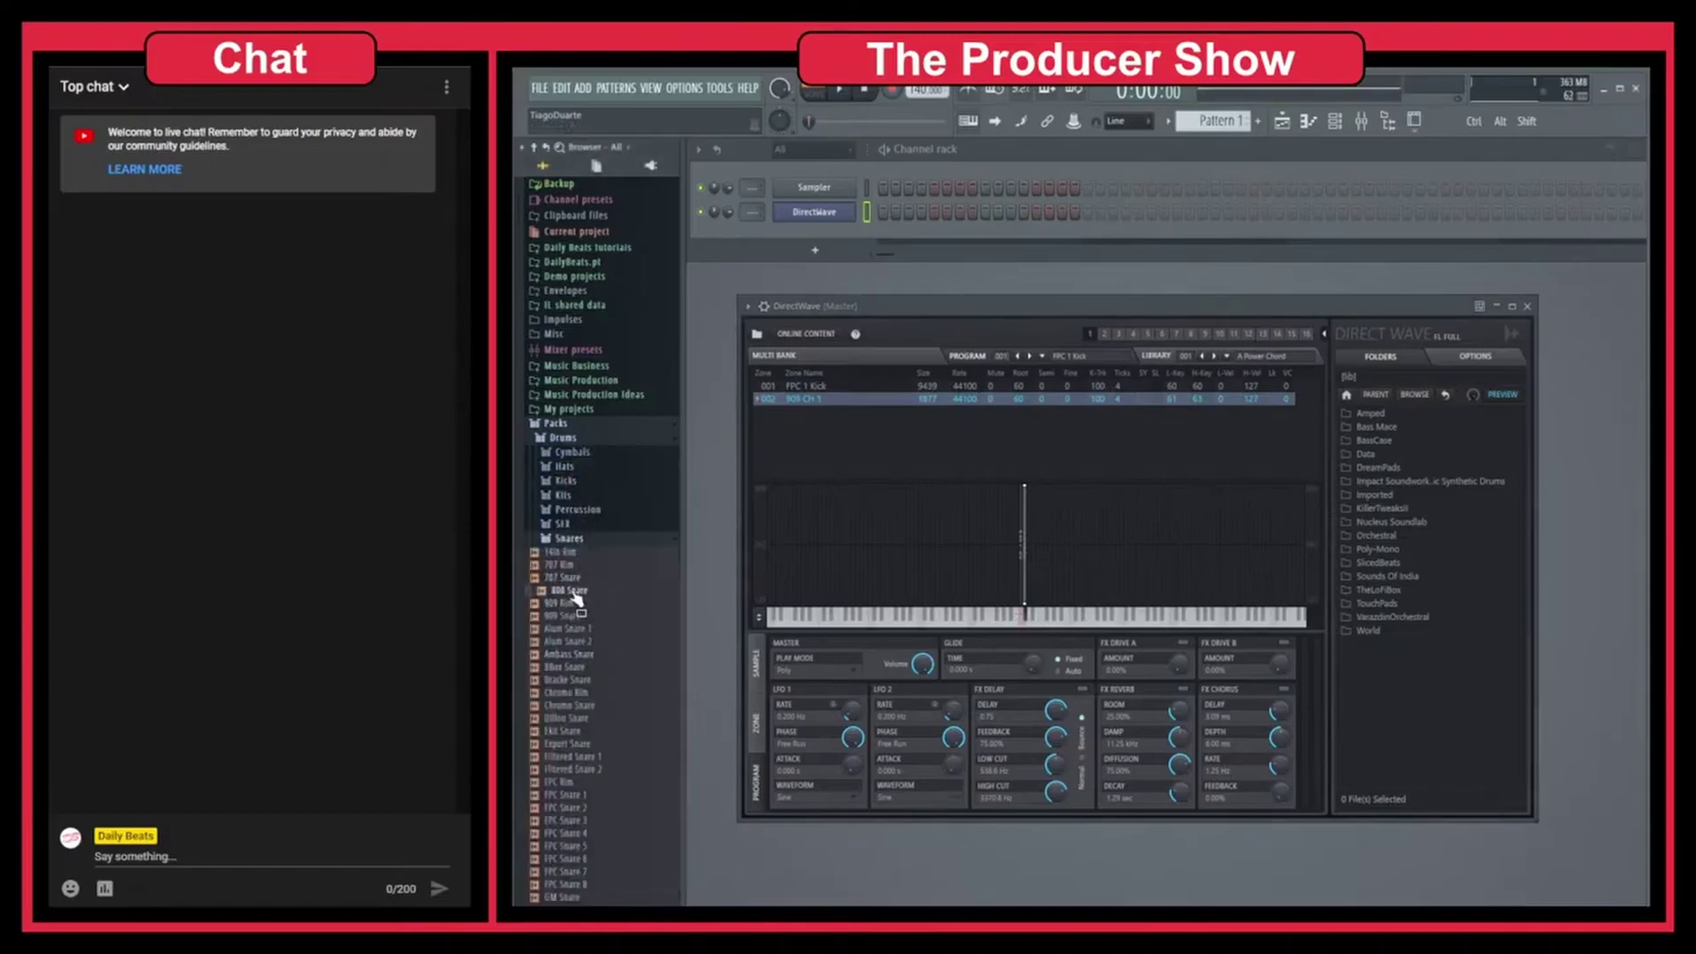
drag(576, 599, 1024, 649)
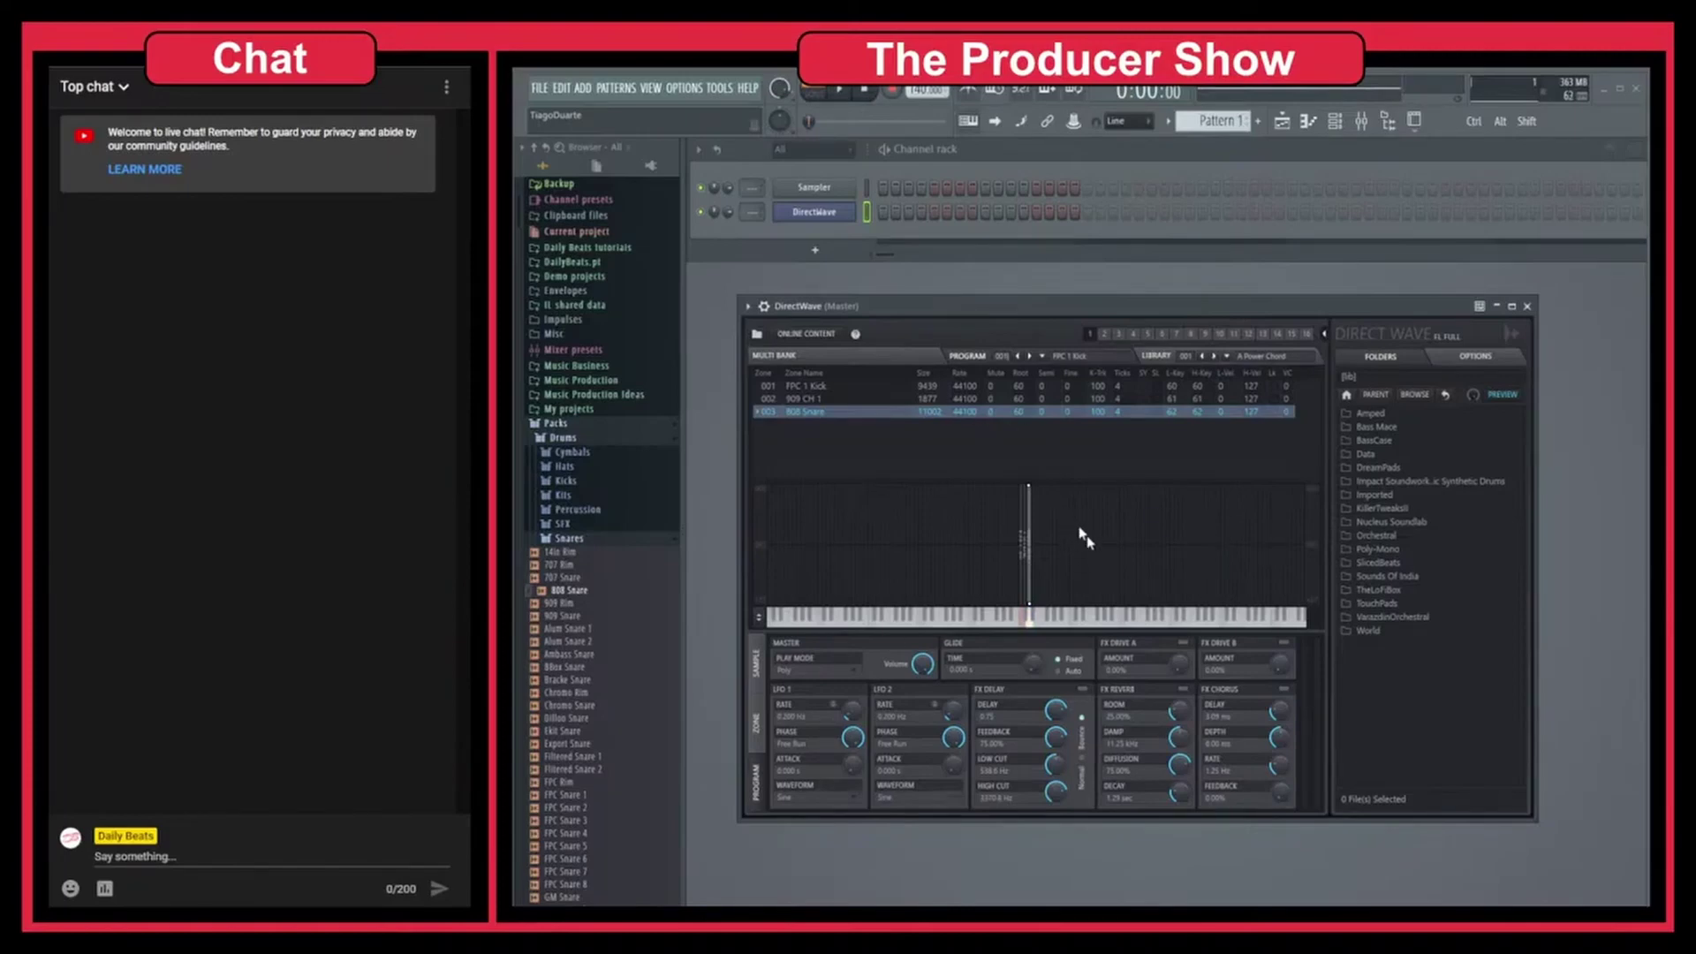
Step: Shift the DirectWave window slightly right and collapse the Snares and Packs browser folders
drag(1001, 313, 1007, 312)
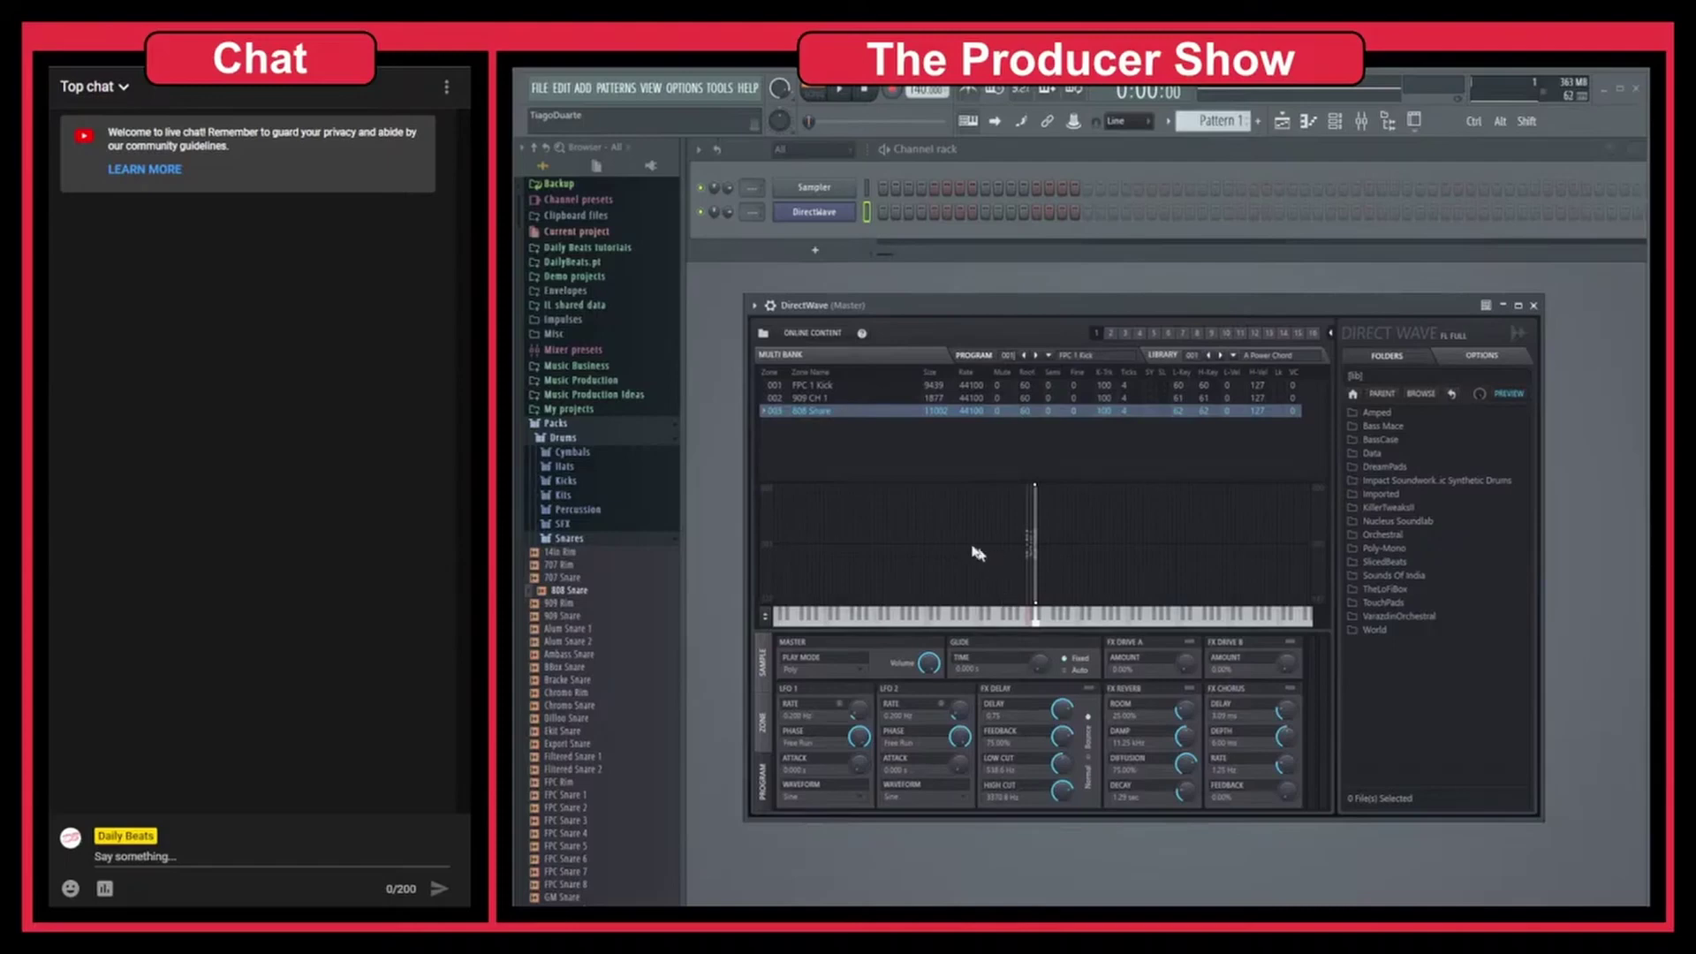
click(607, 541)
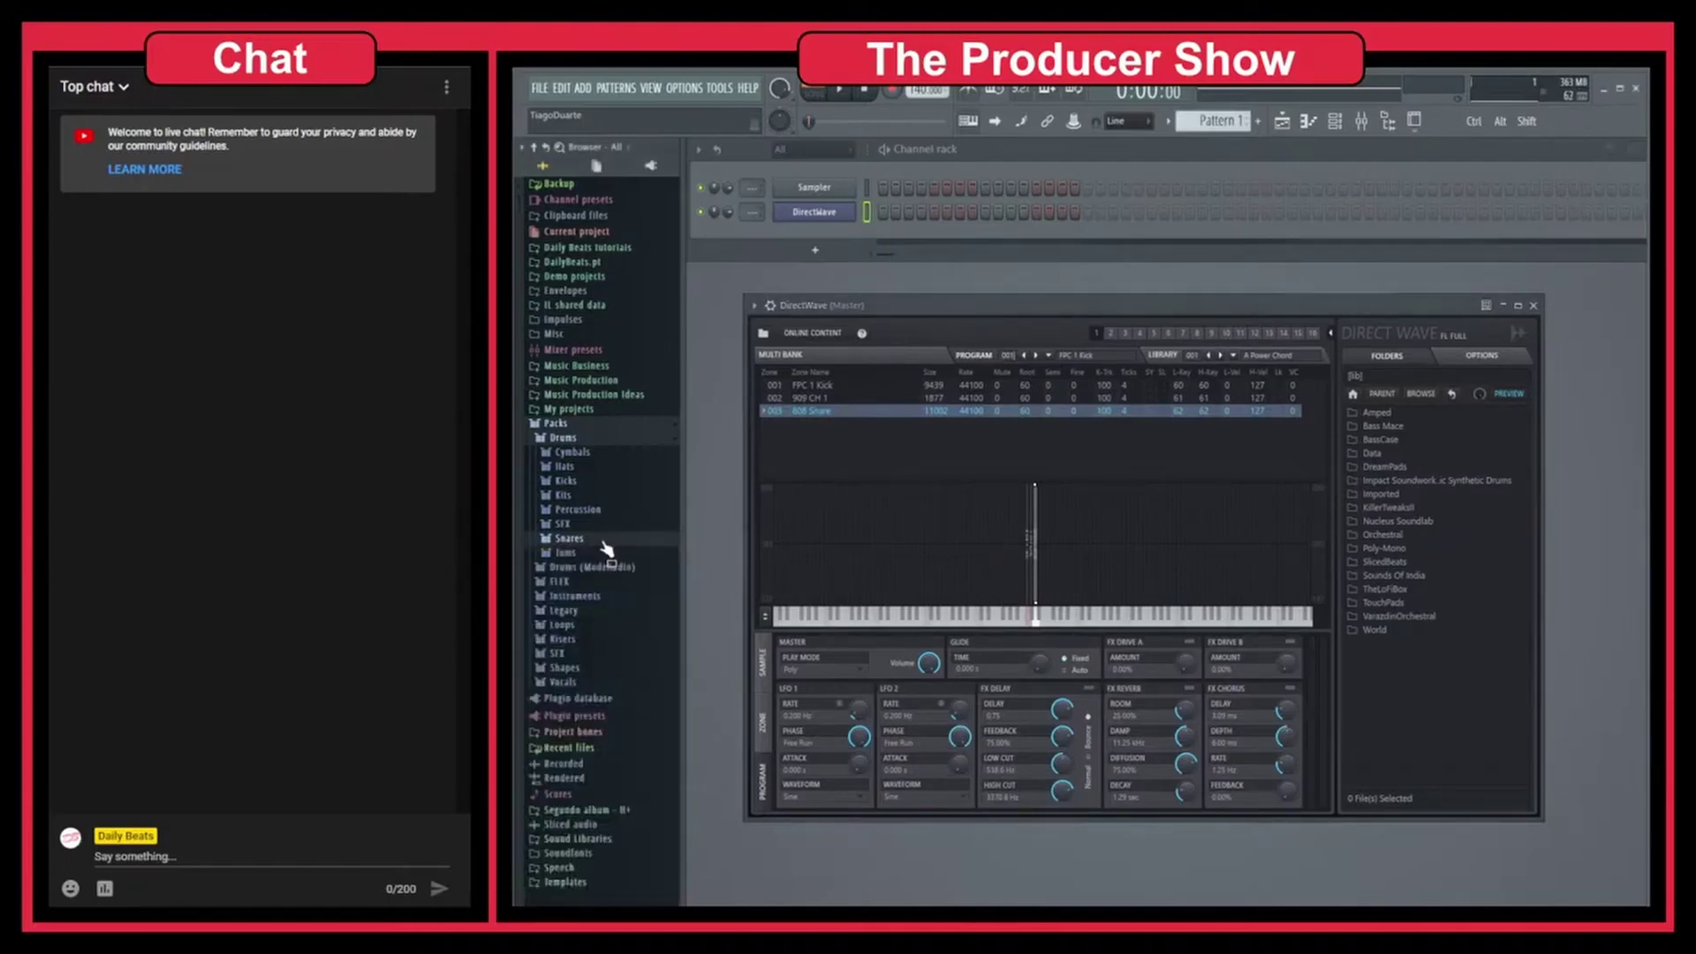
click(590, 422)
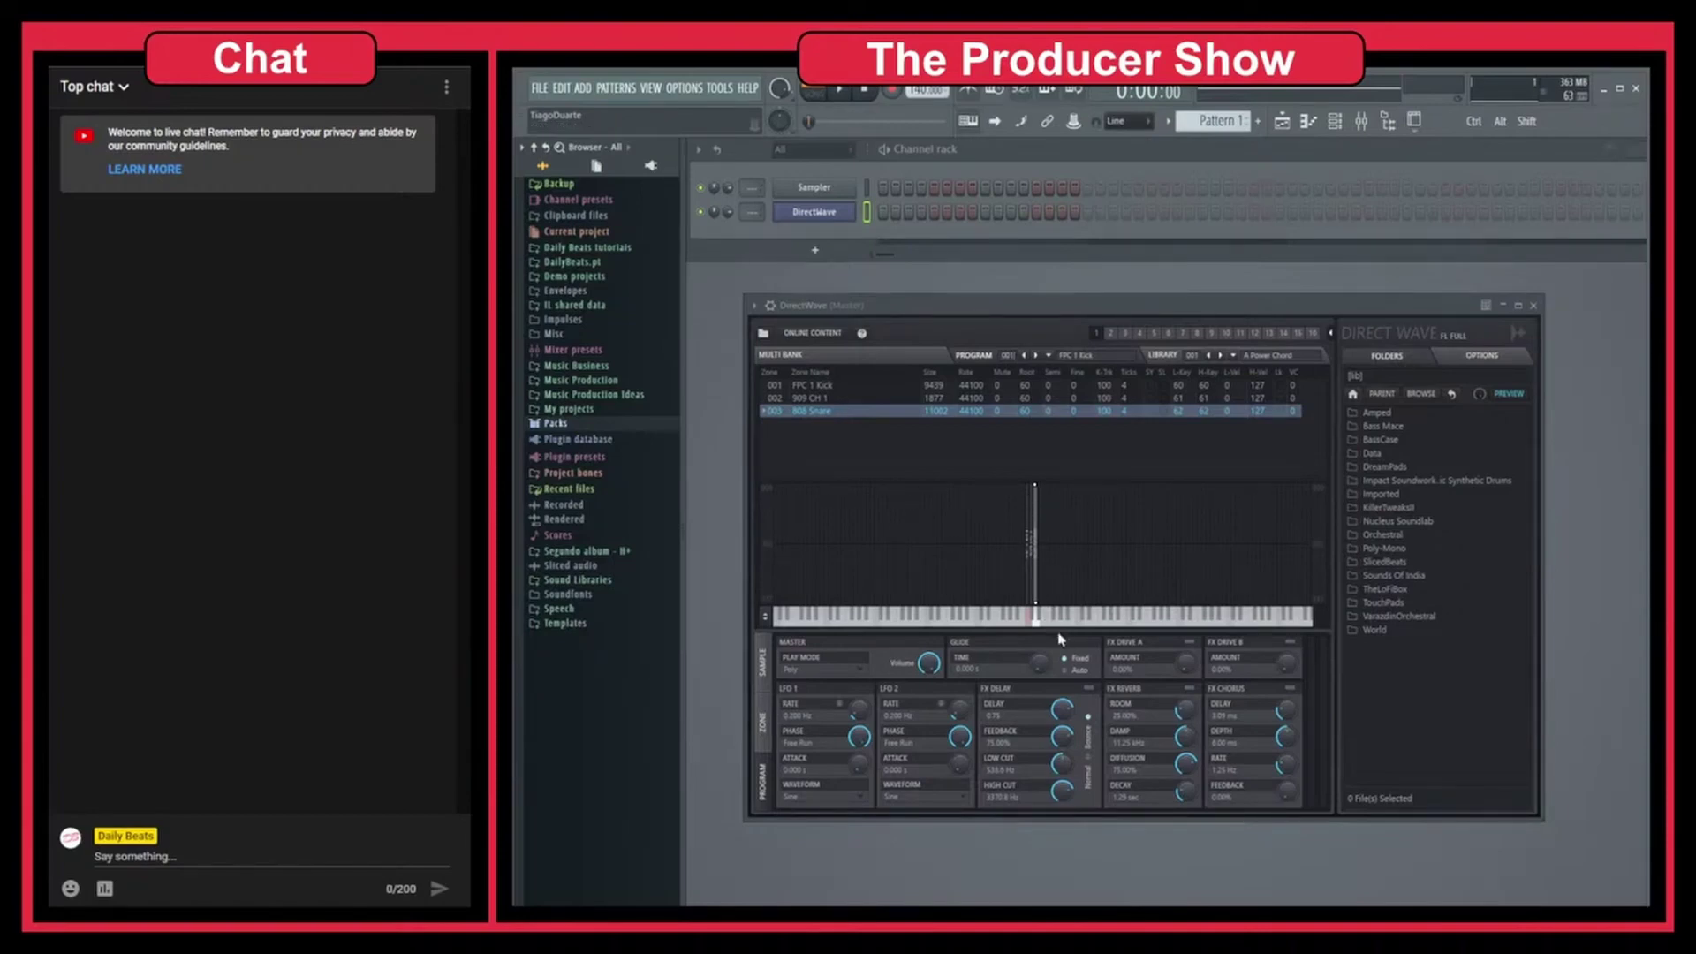
Step: Save the three-zone DirectWave kit as the plugin preset 'Basic Kit'
click(754, 308)
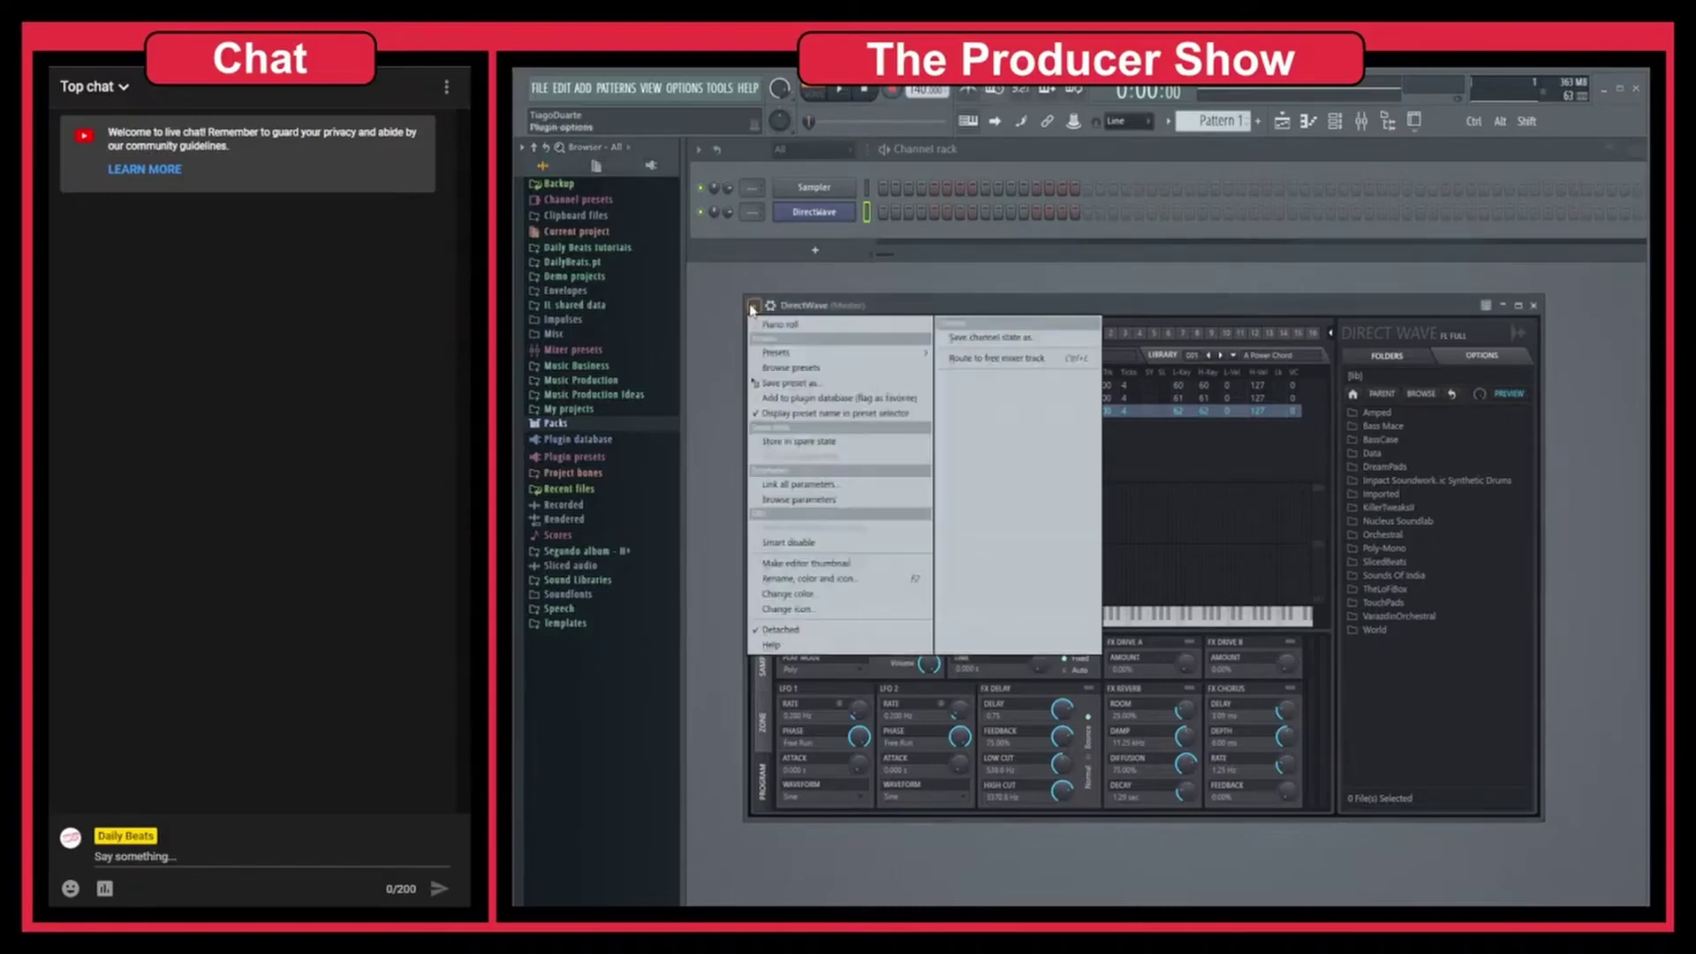
click(813, 386)
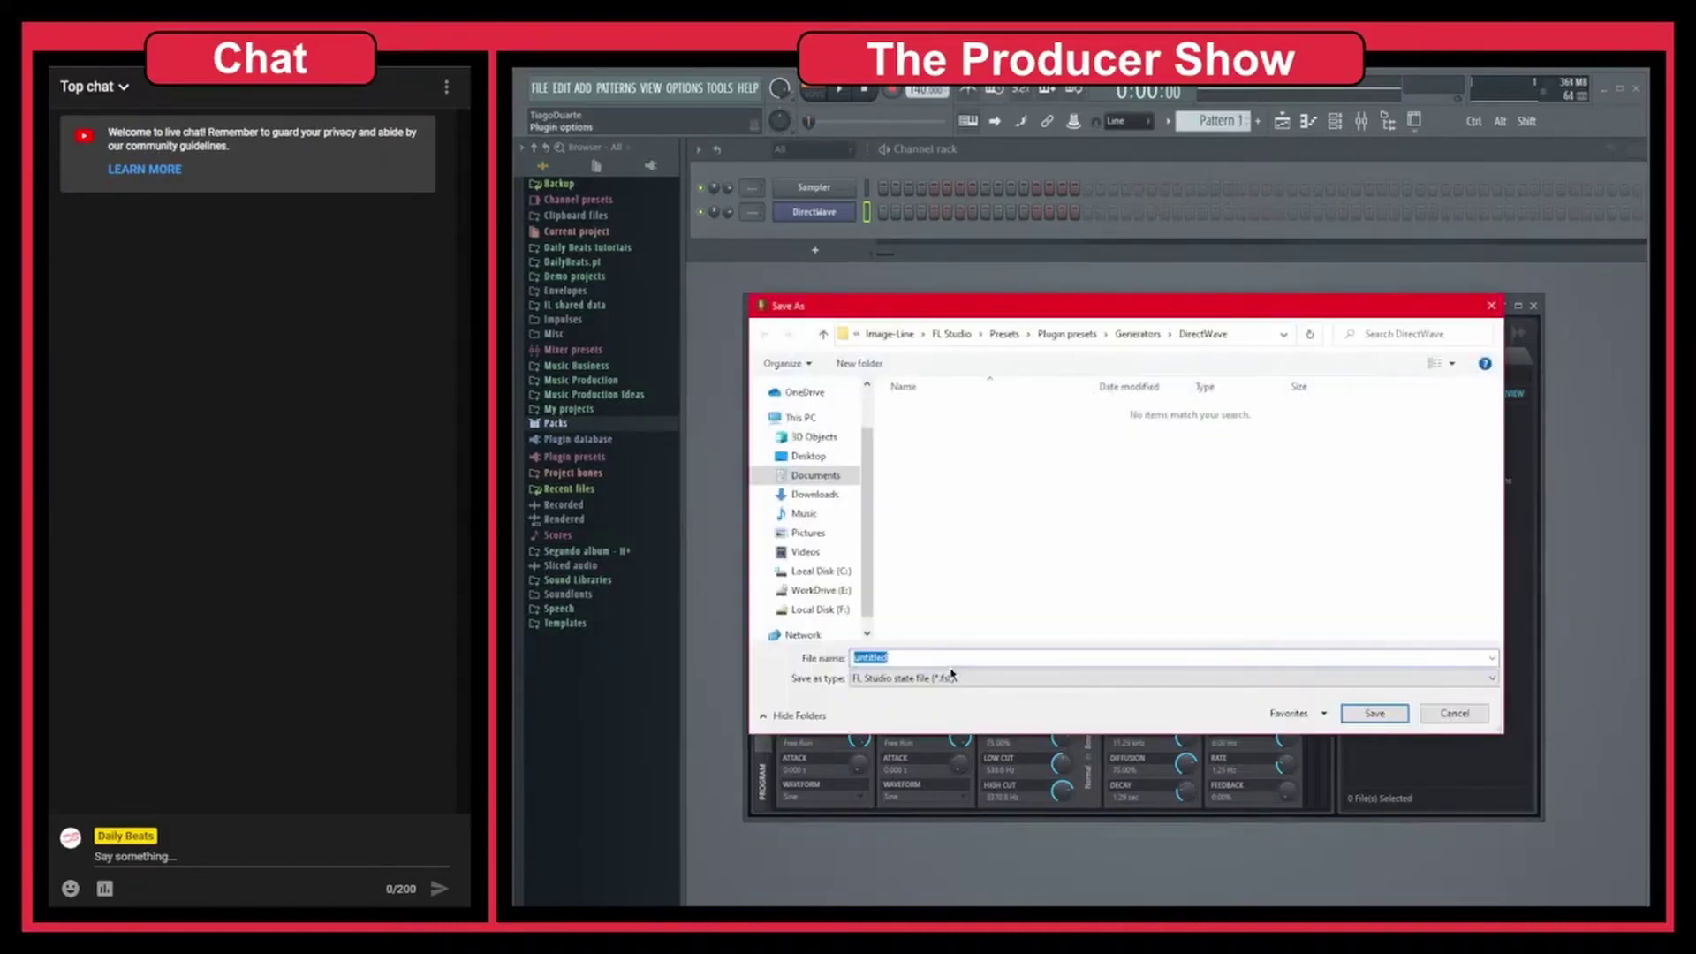
key(BackSpace)
key(Return)
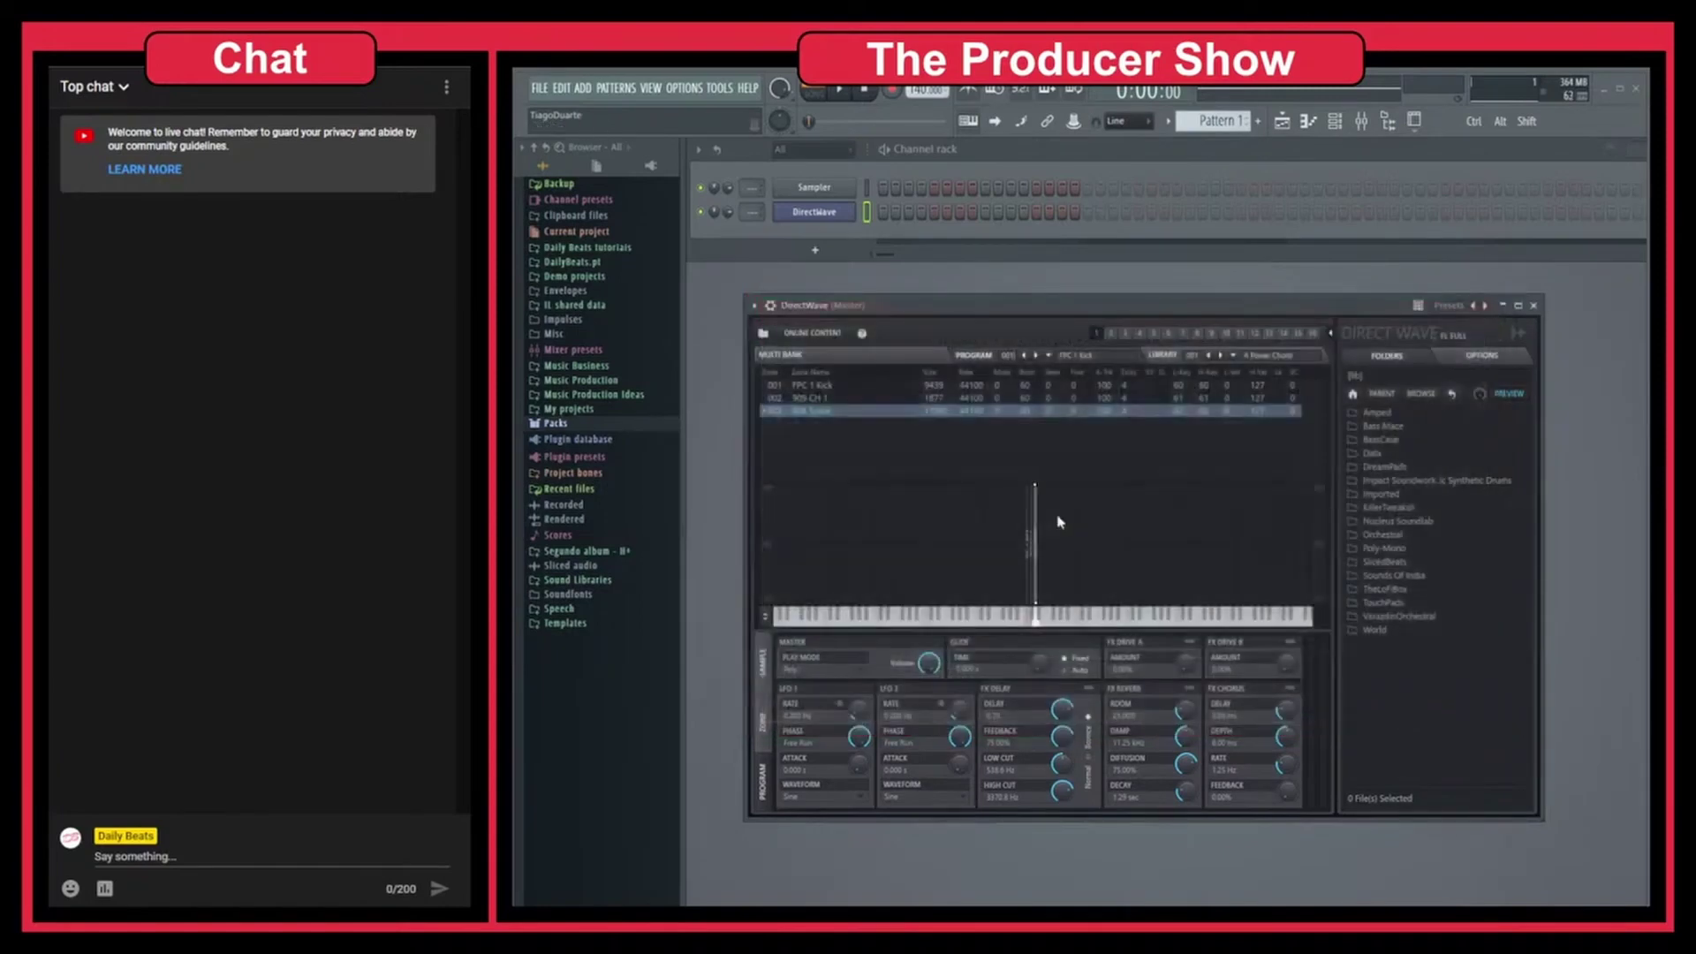
Step: Start a new project from the File menu without saving the current one
click(543, 90)
click(566, 124)
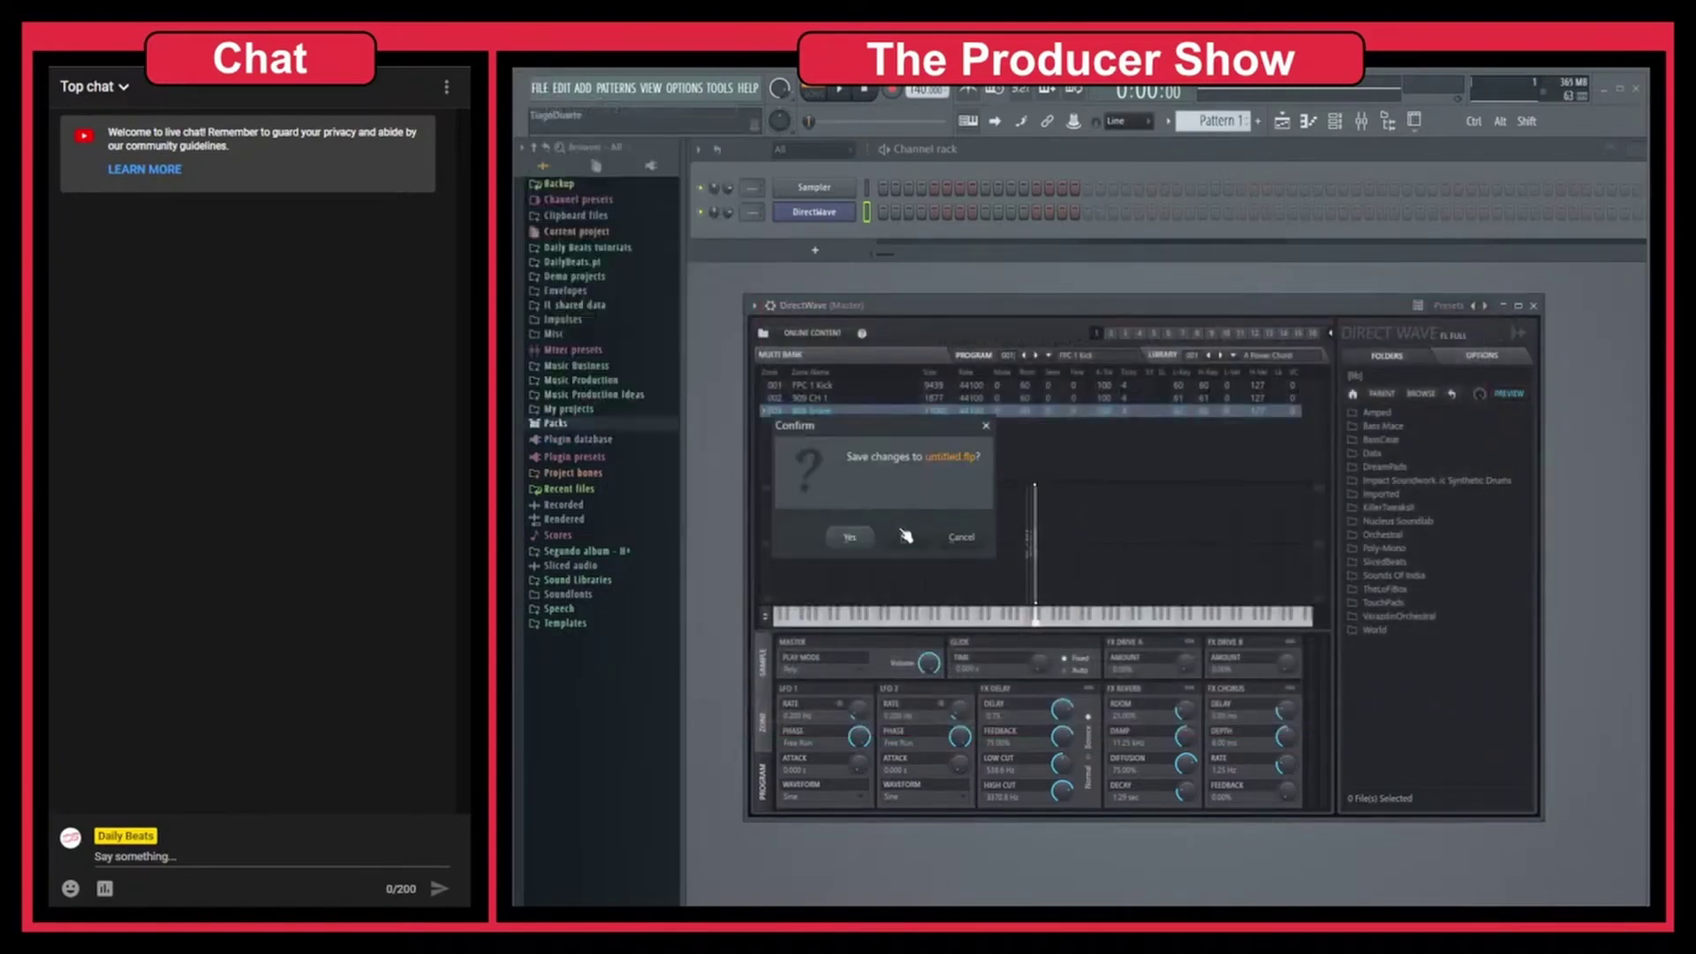
click(906, 536)
Step: Add a DirectWave channel and load the Basic Kit preset into it
click(834, 230)
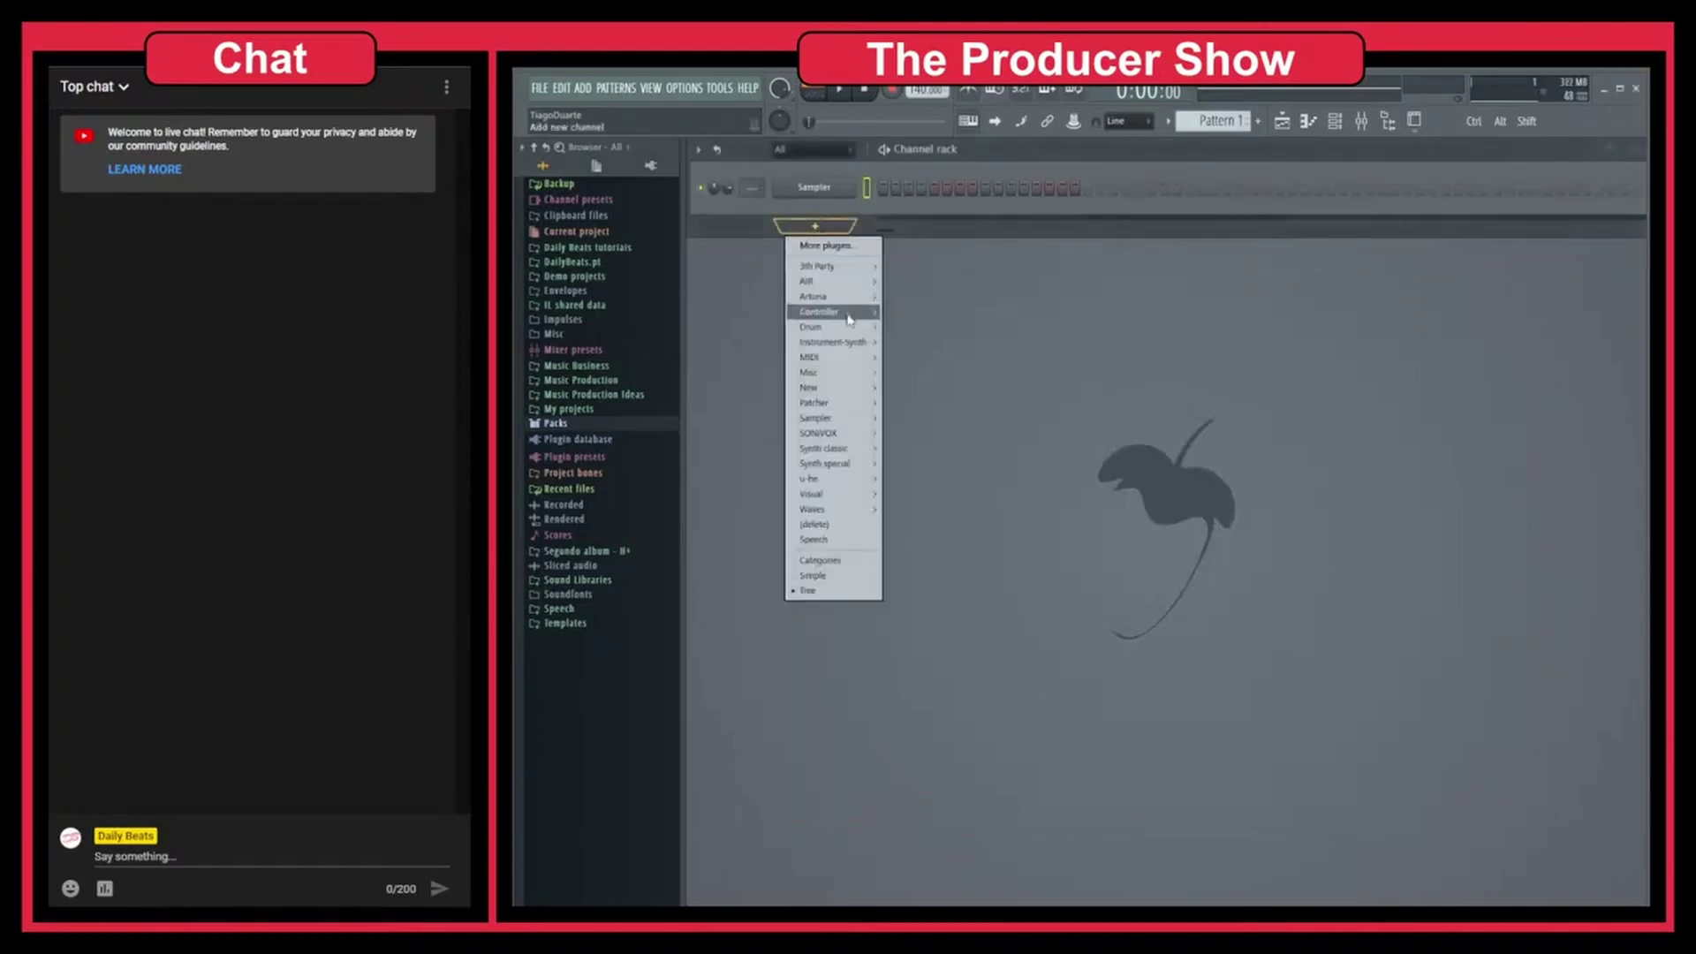
mouse_move(846, 411)
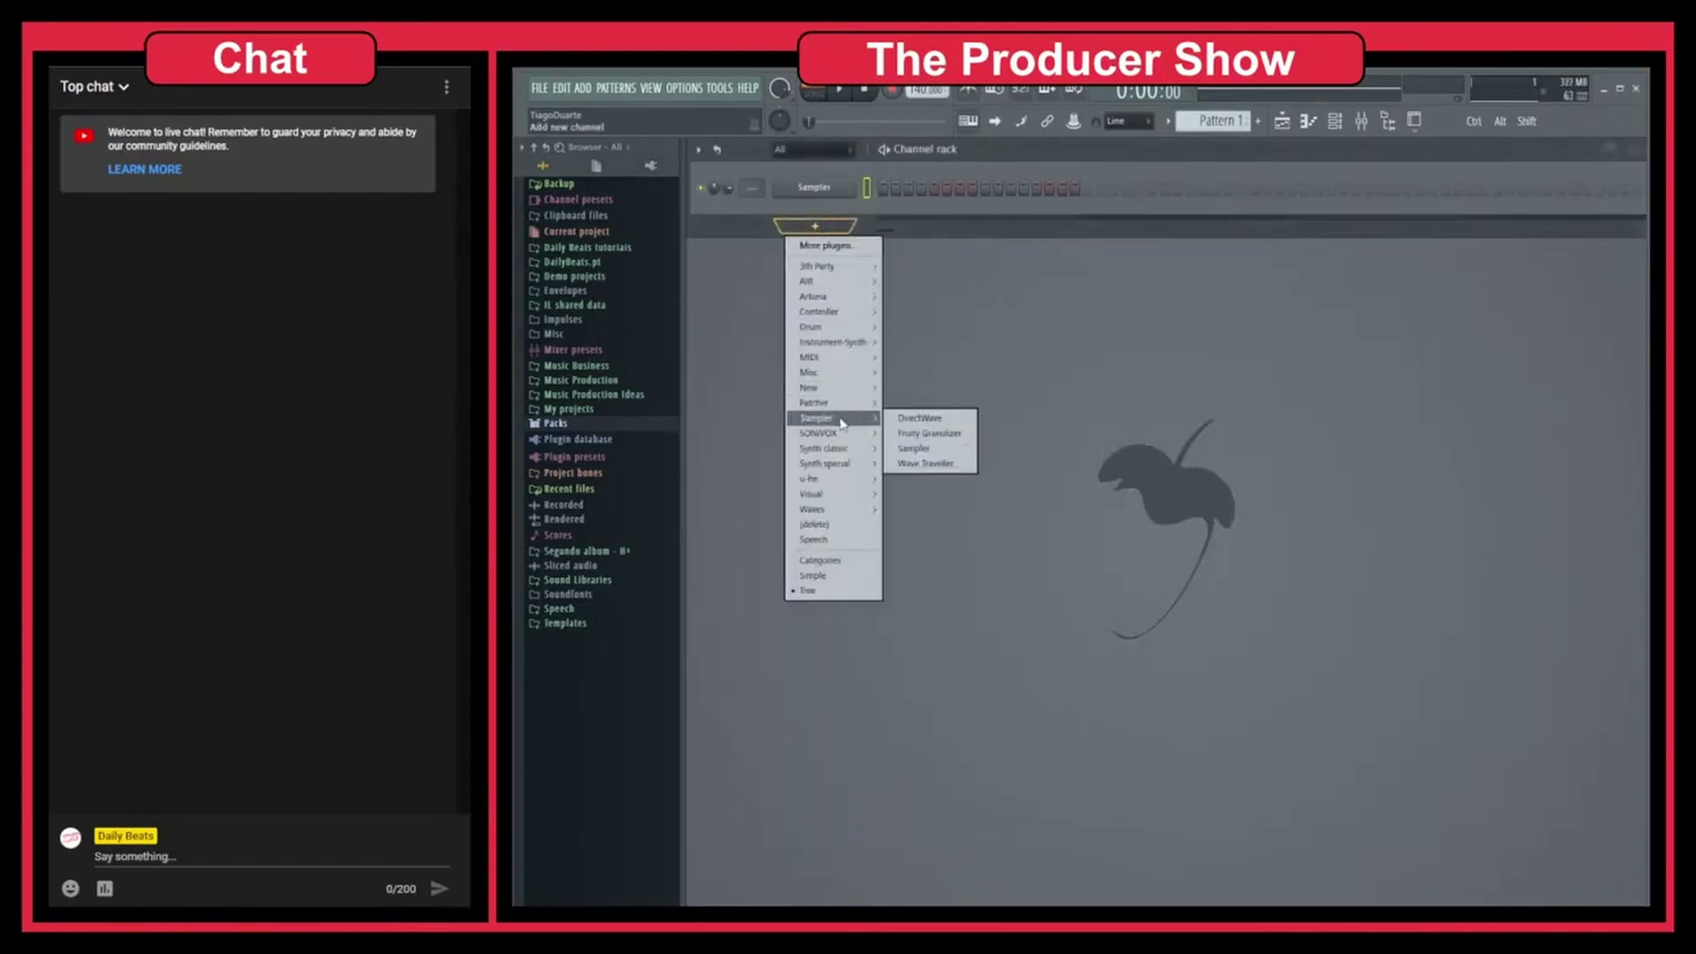
click(936, 418)
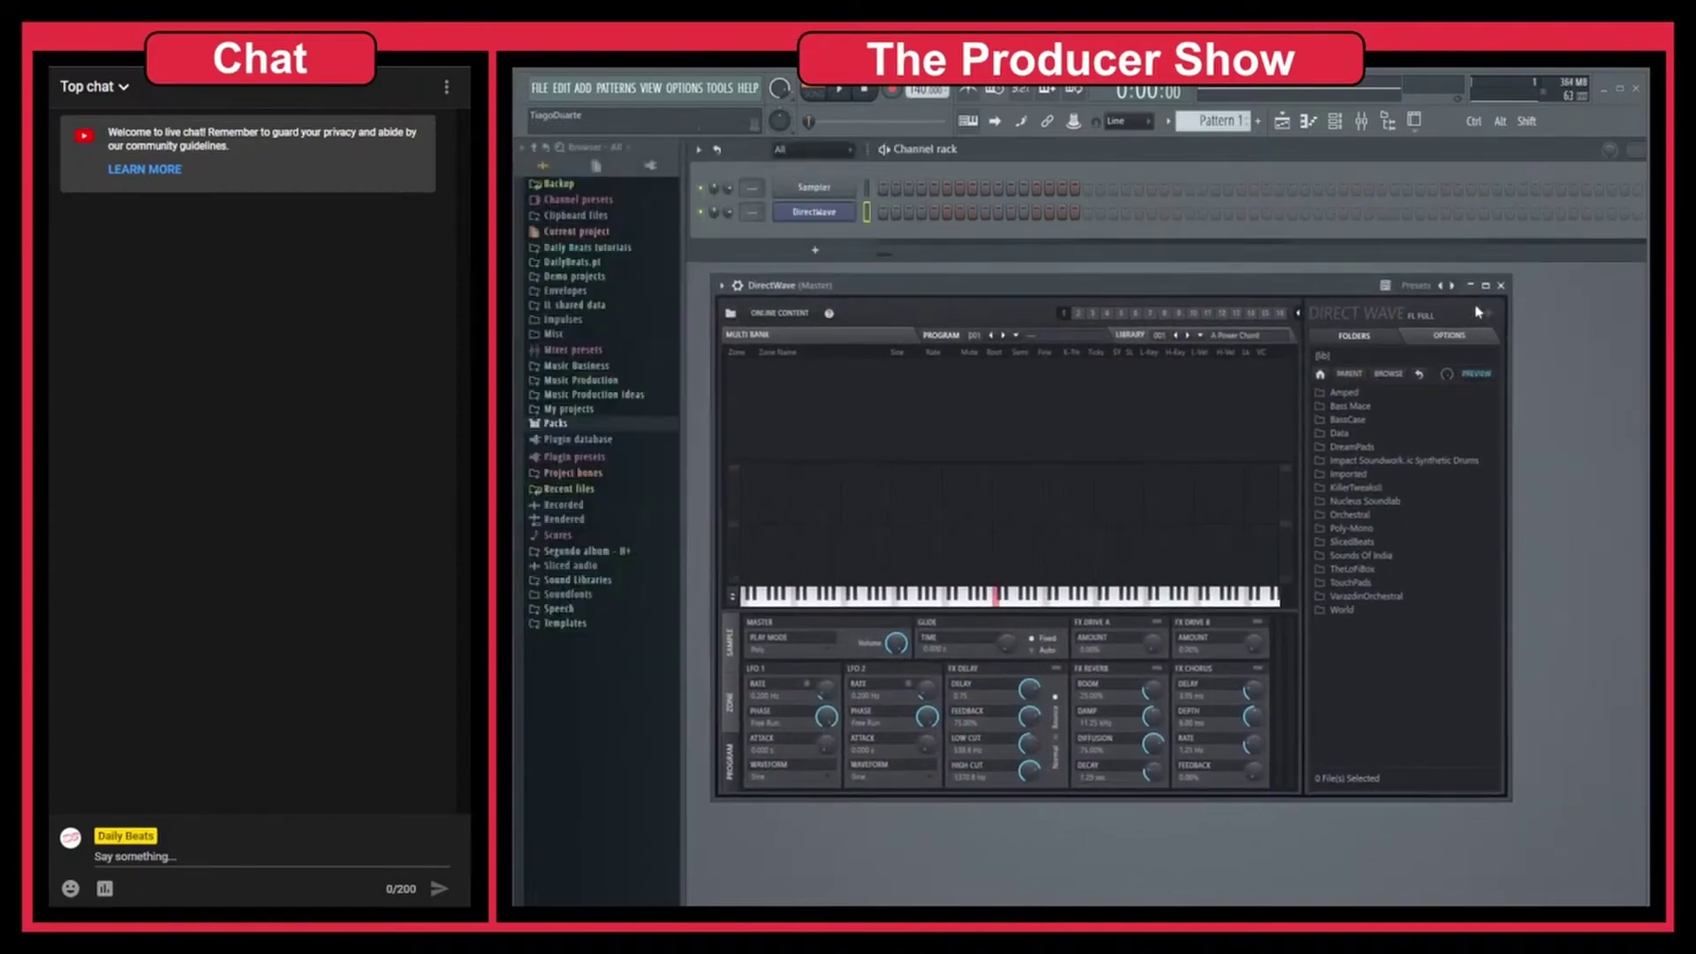
click(1449, 286)
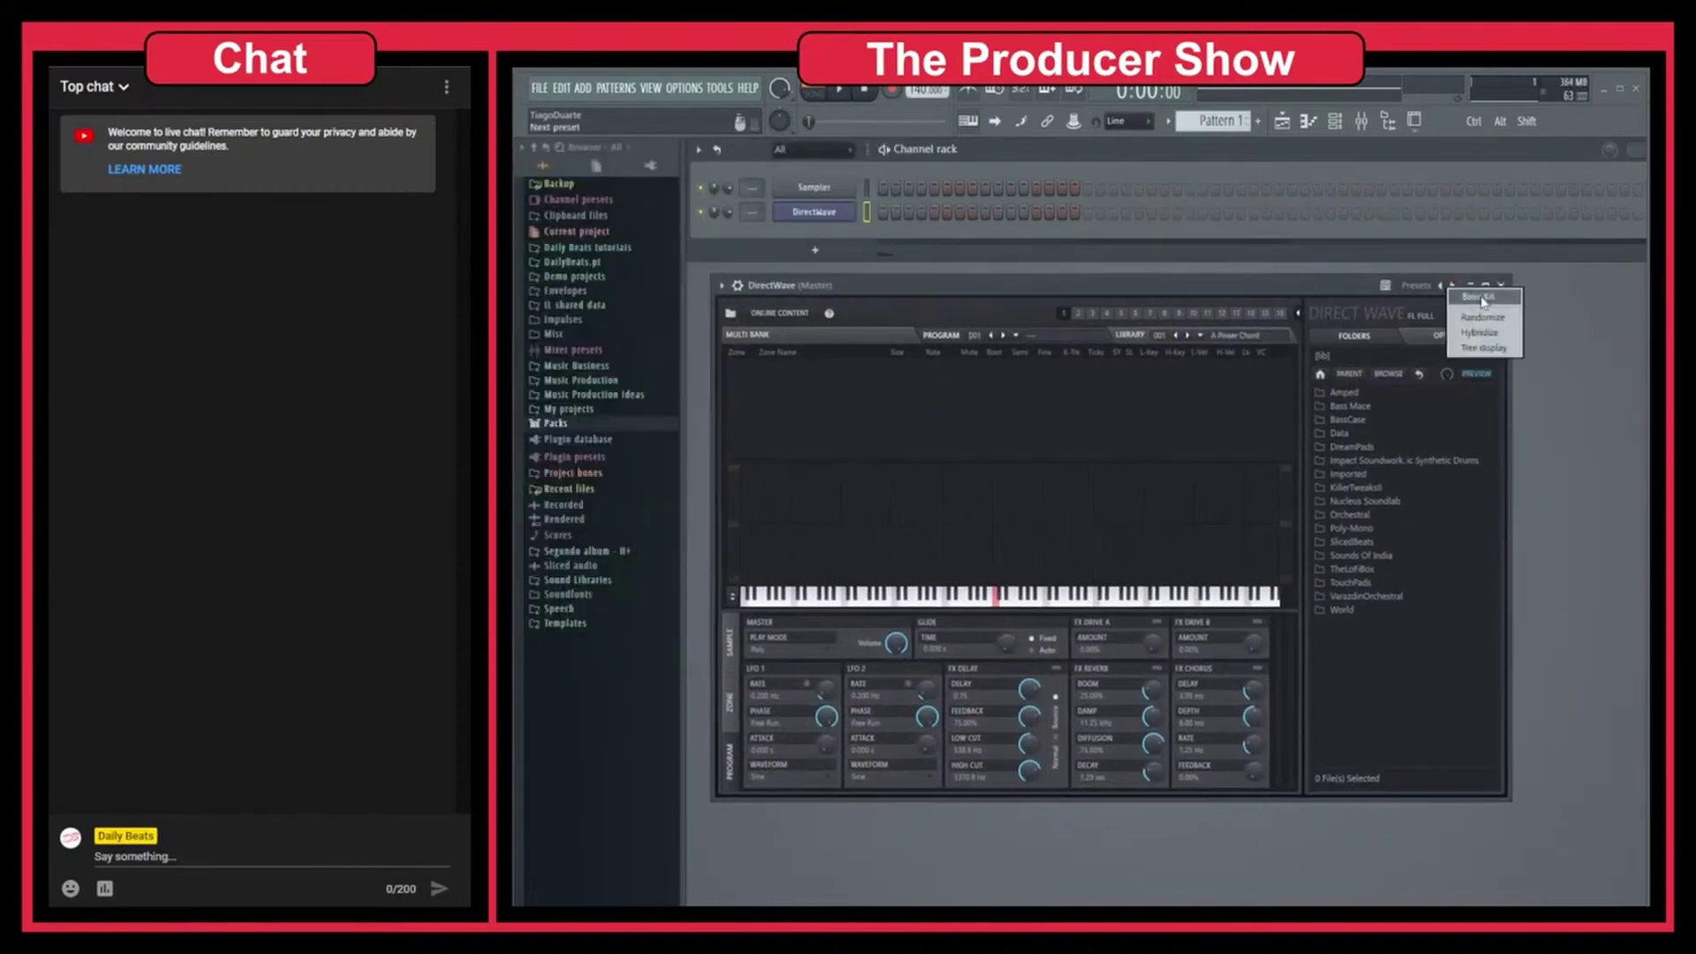
click(1482, 299)
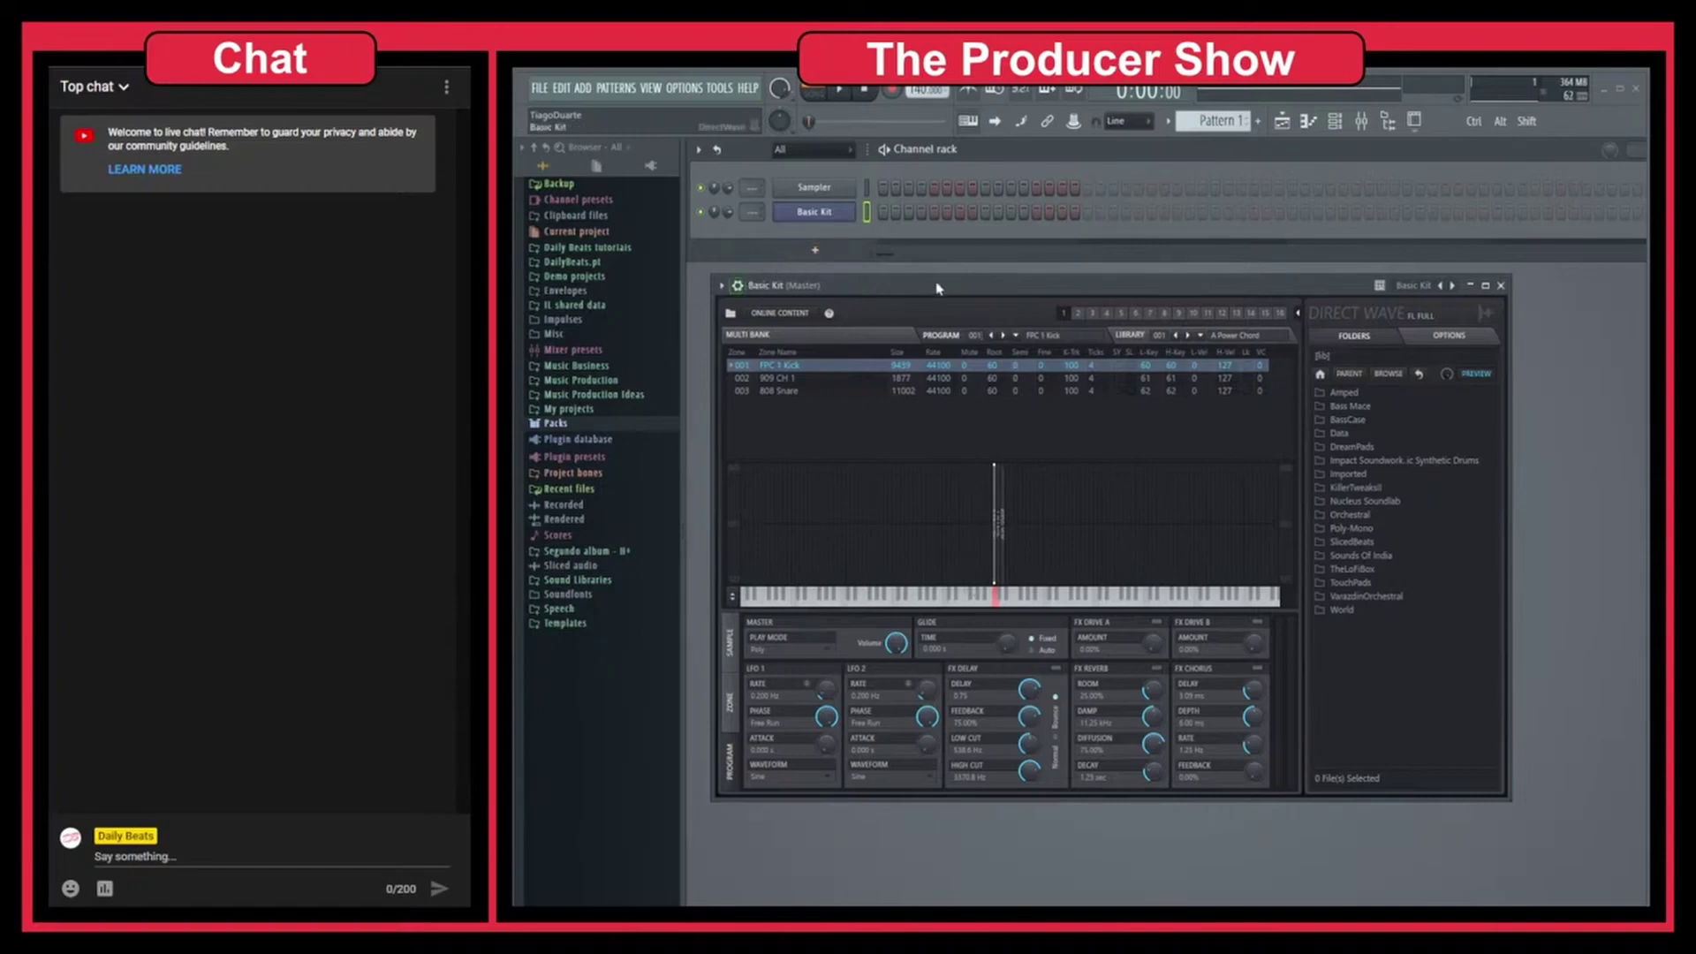
Step: Maximise, restore, then close the DirectWave window
click(1485, 286)
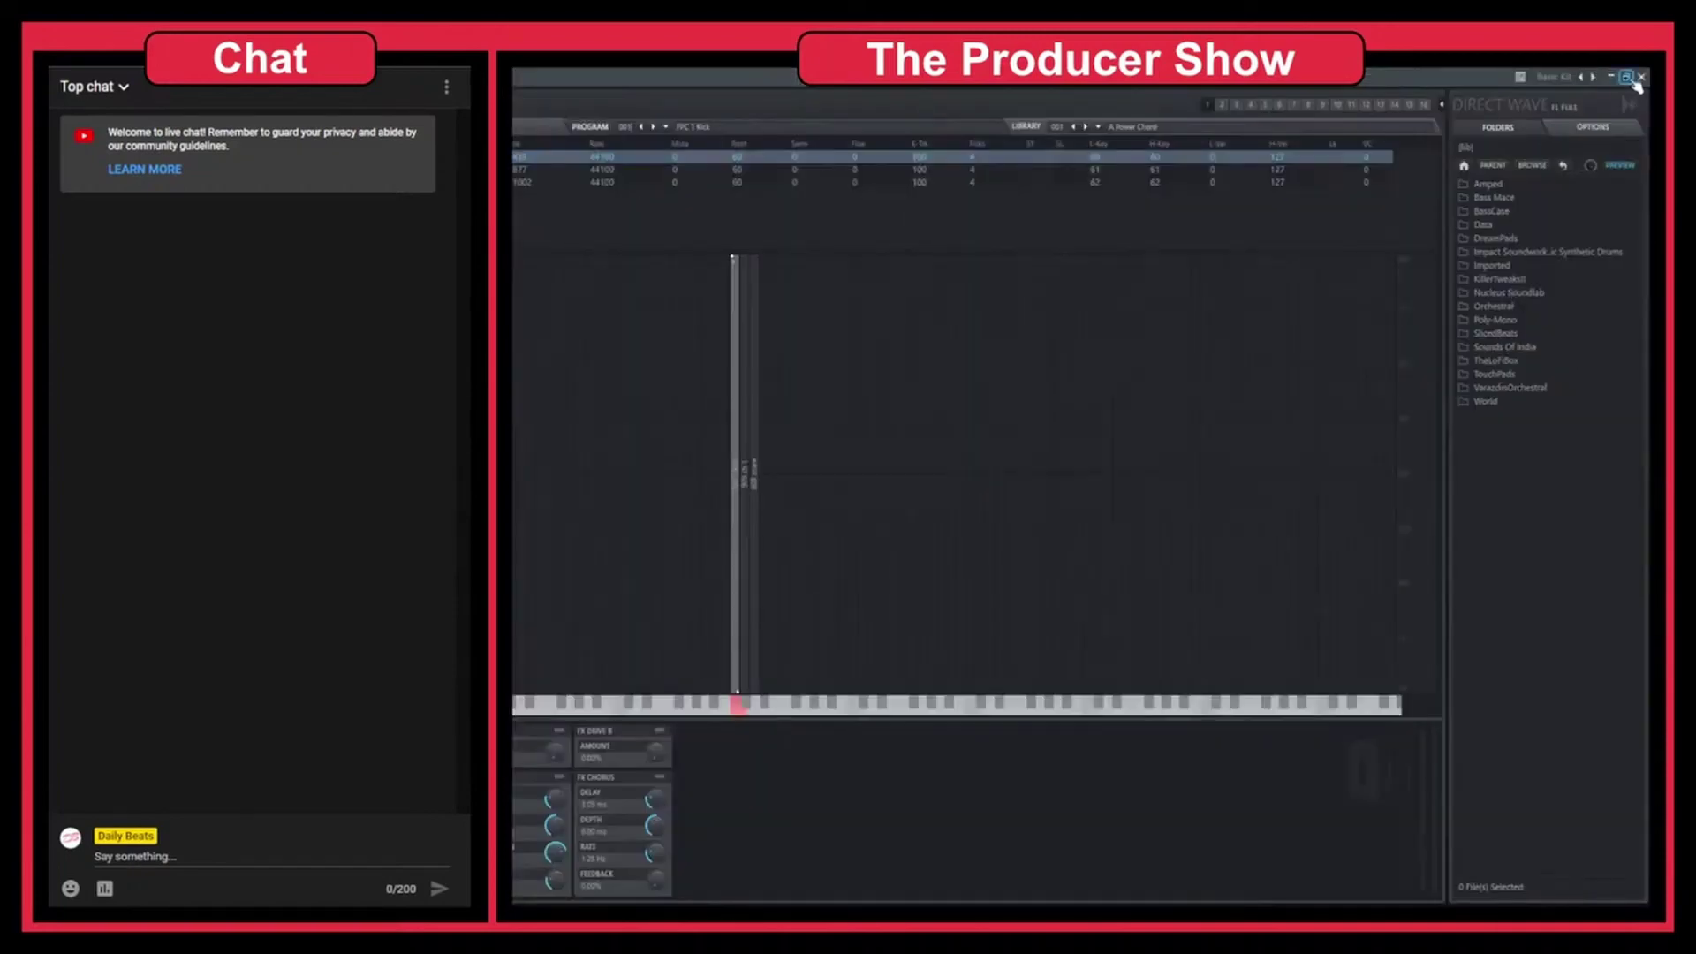
click(1630, 79)
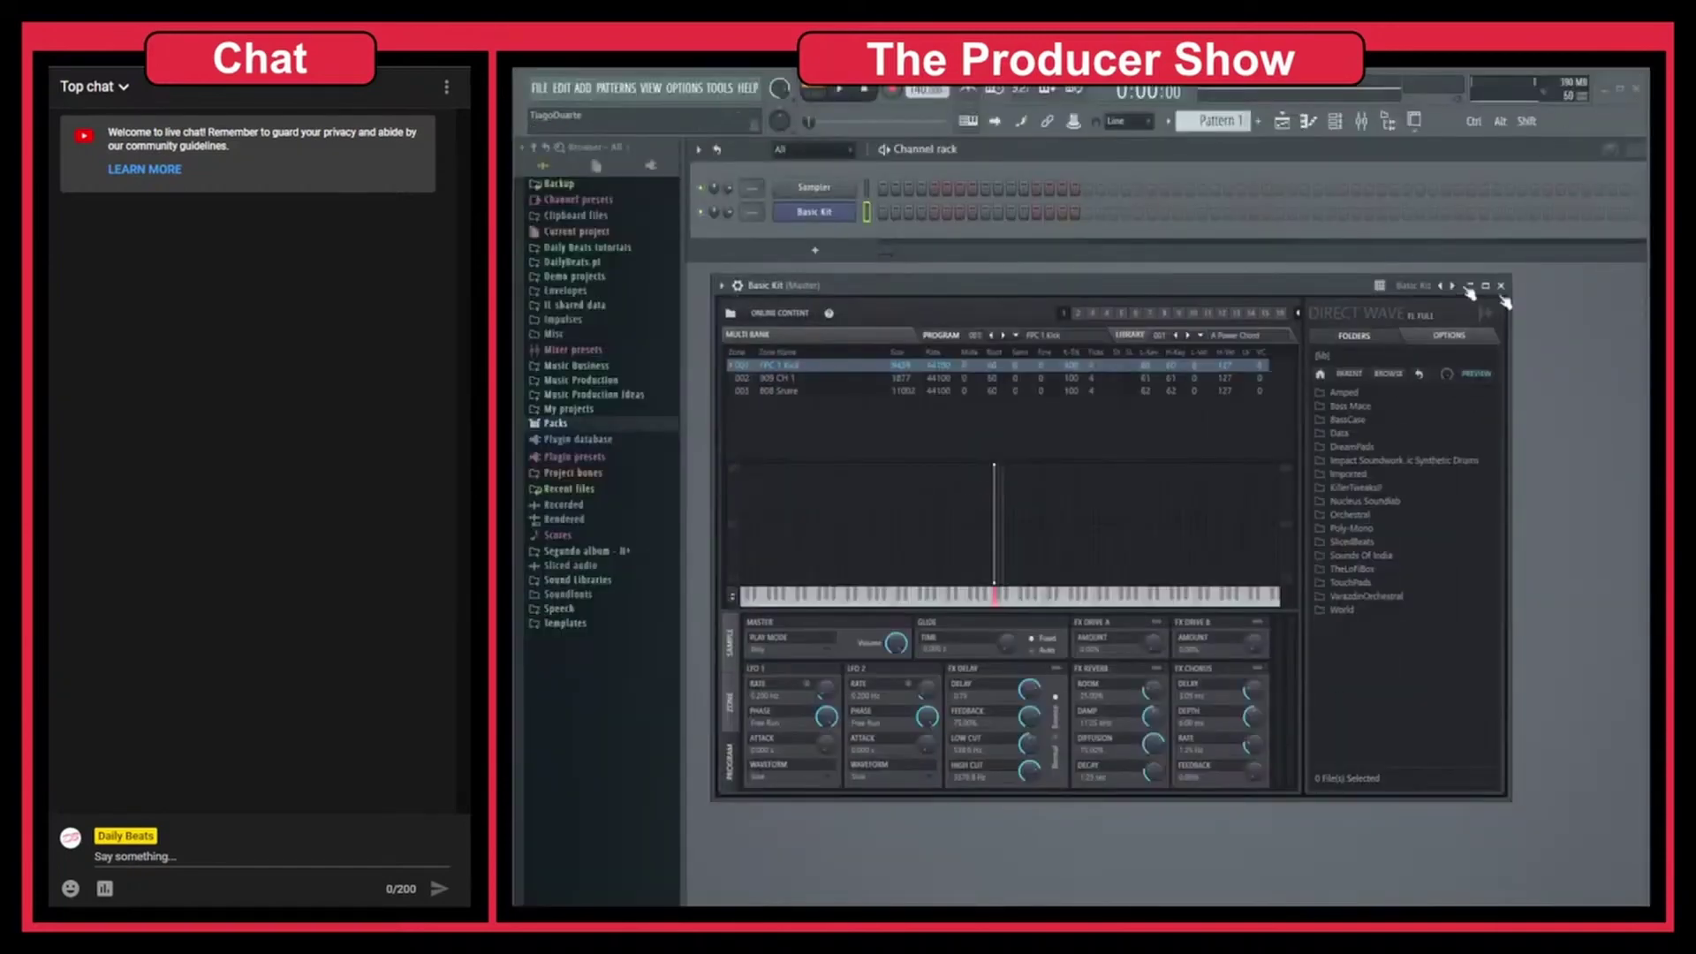
click(1499, 285)
Step: Add an FPC drum channel, center its window, and show its kit presets list
click(815, 251)
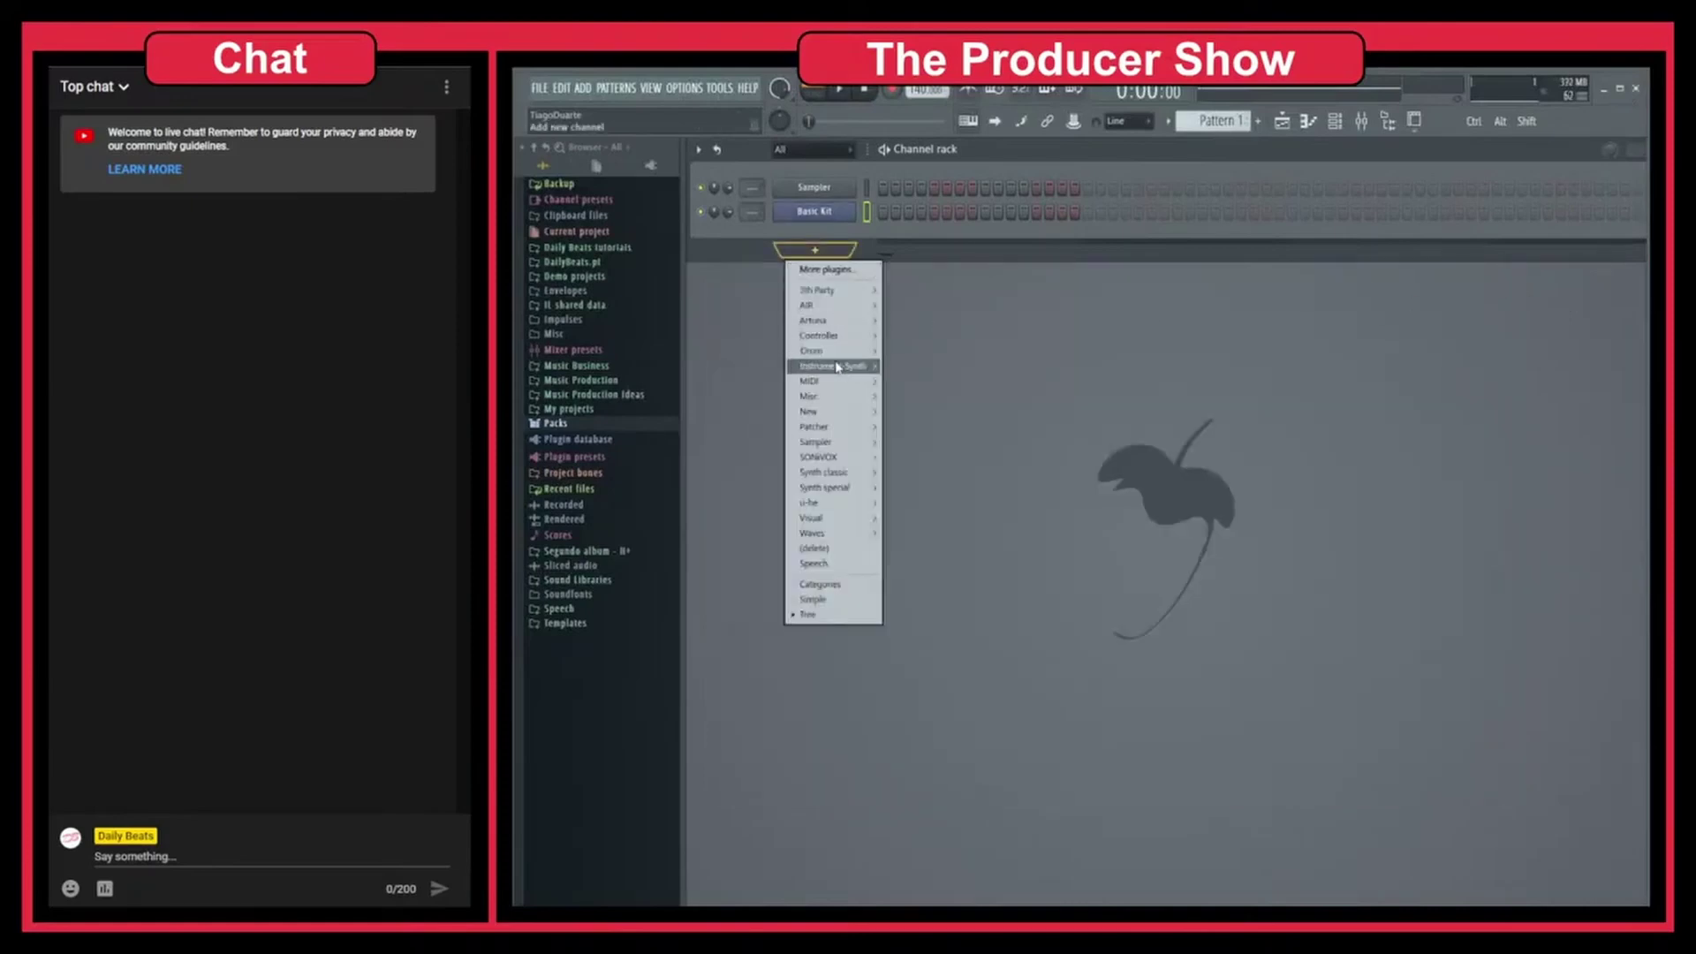
mouse_move(839, 353)
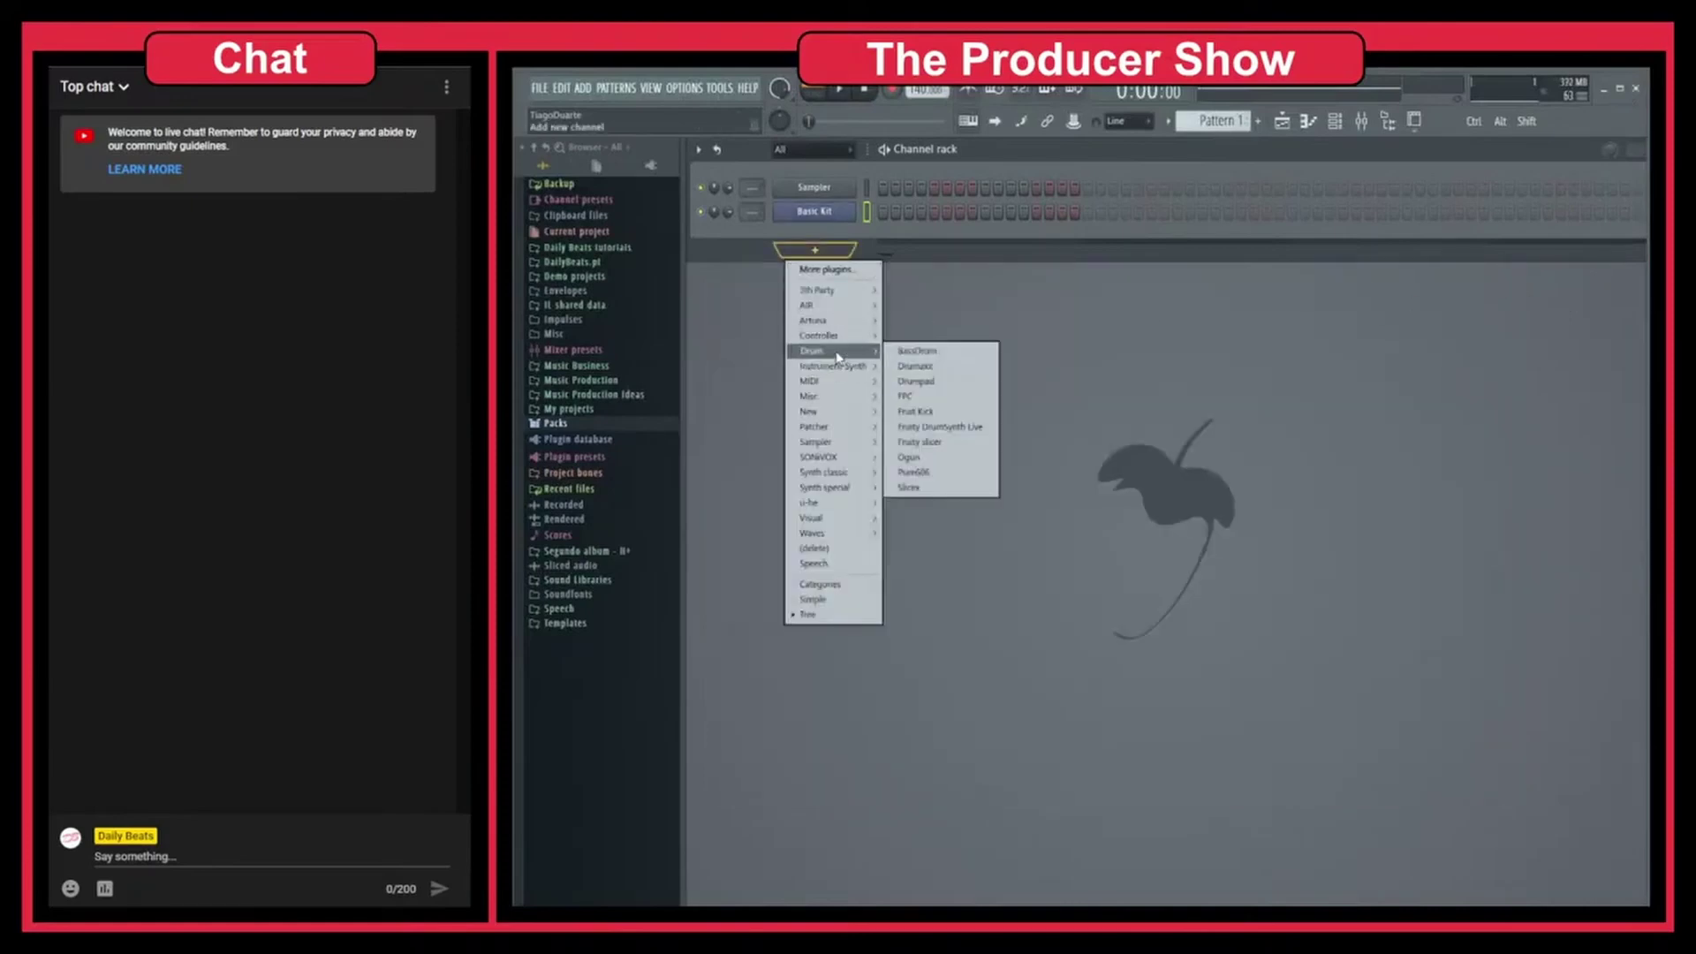
click(912, 396)
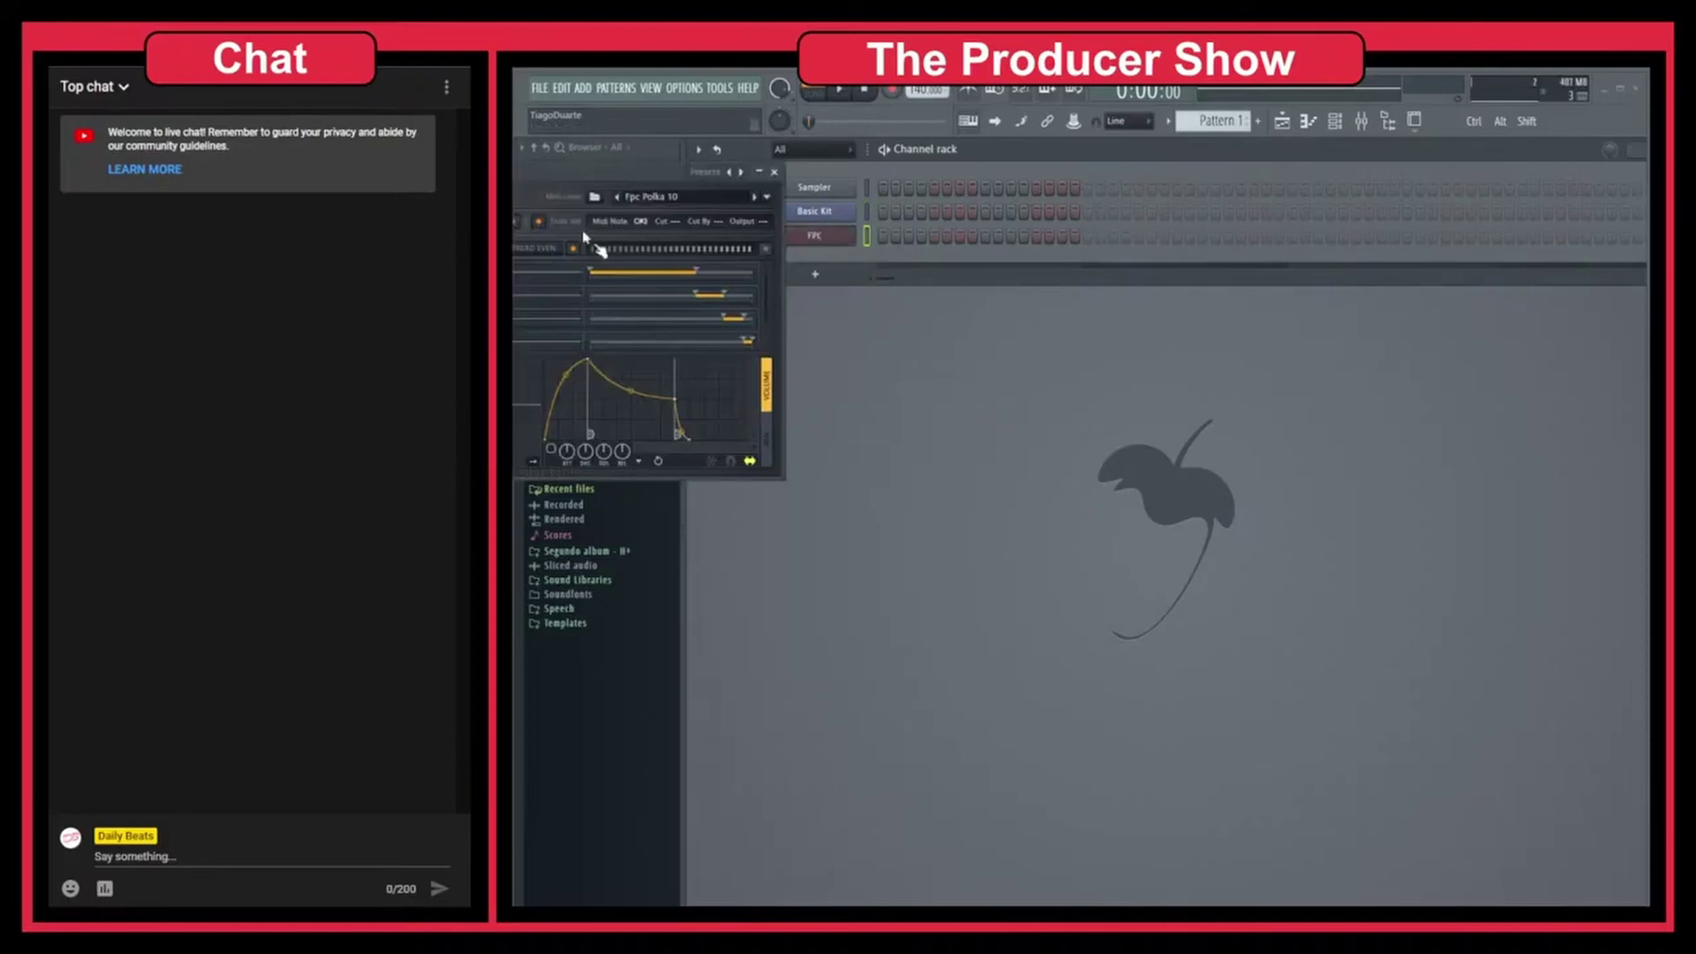
drag(556, 167, 1139, 350)
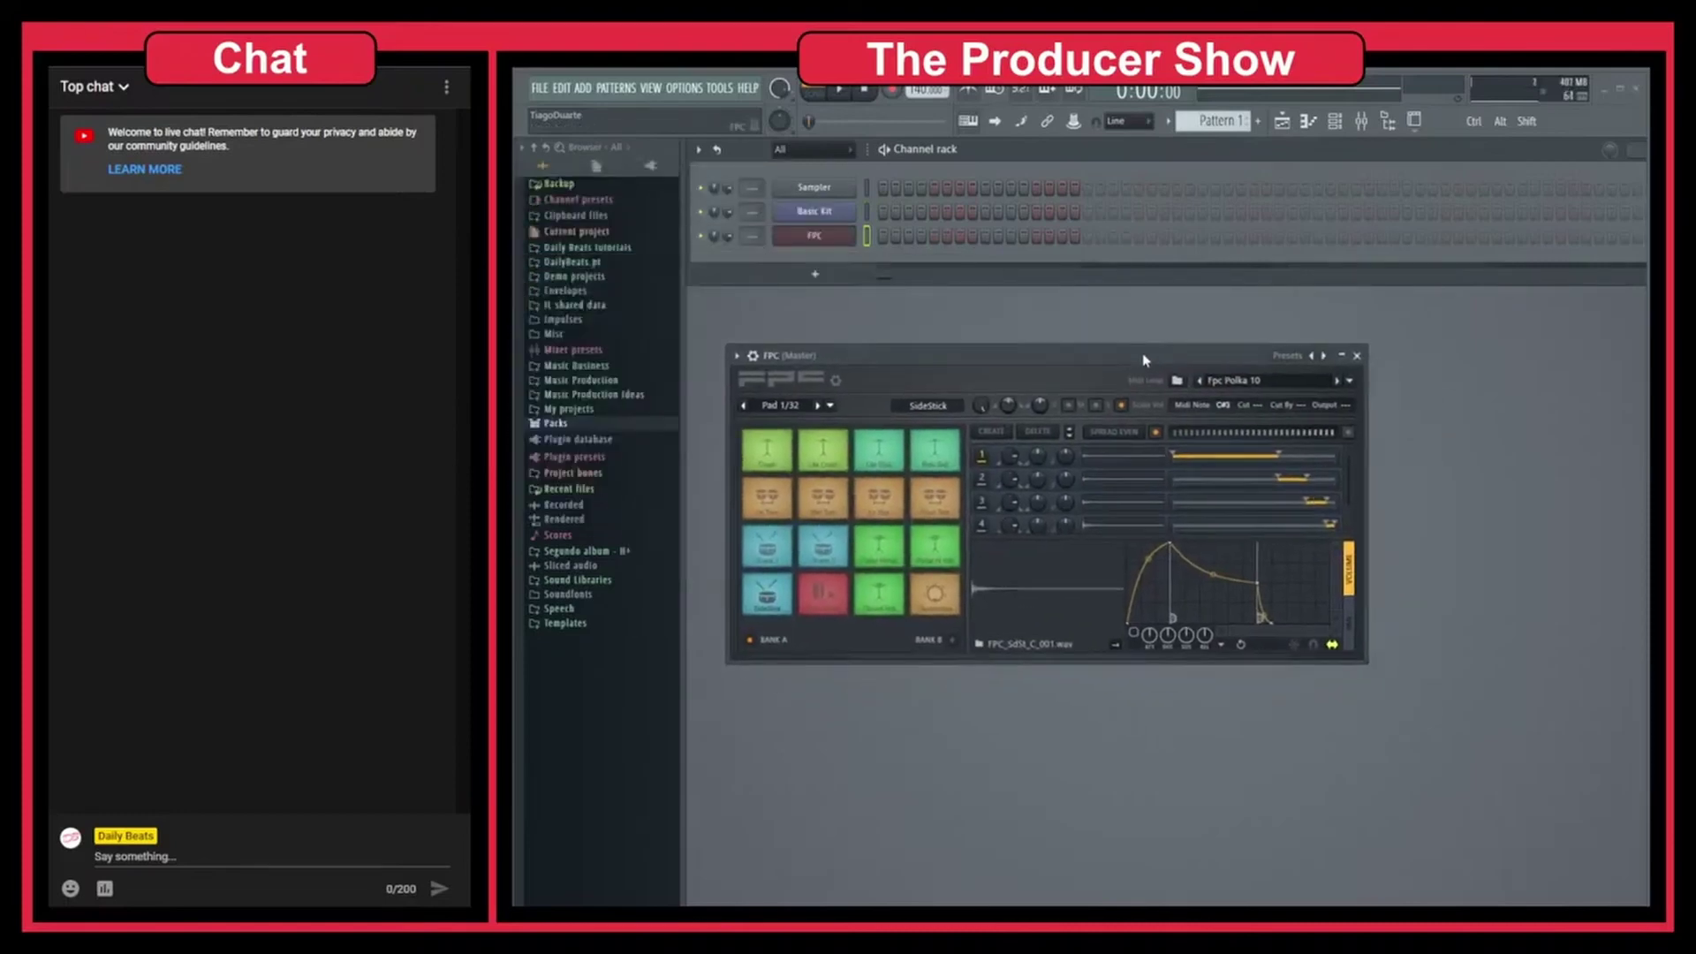
click(1324, 356)
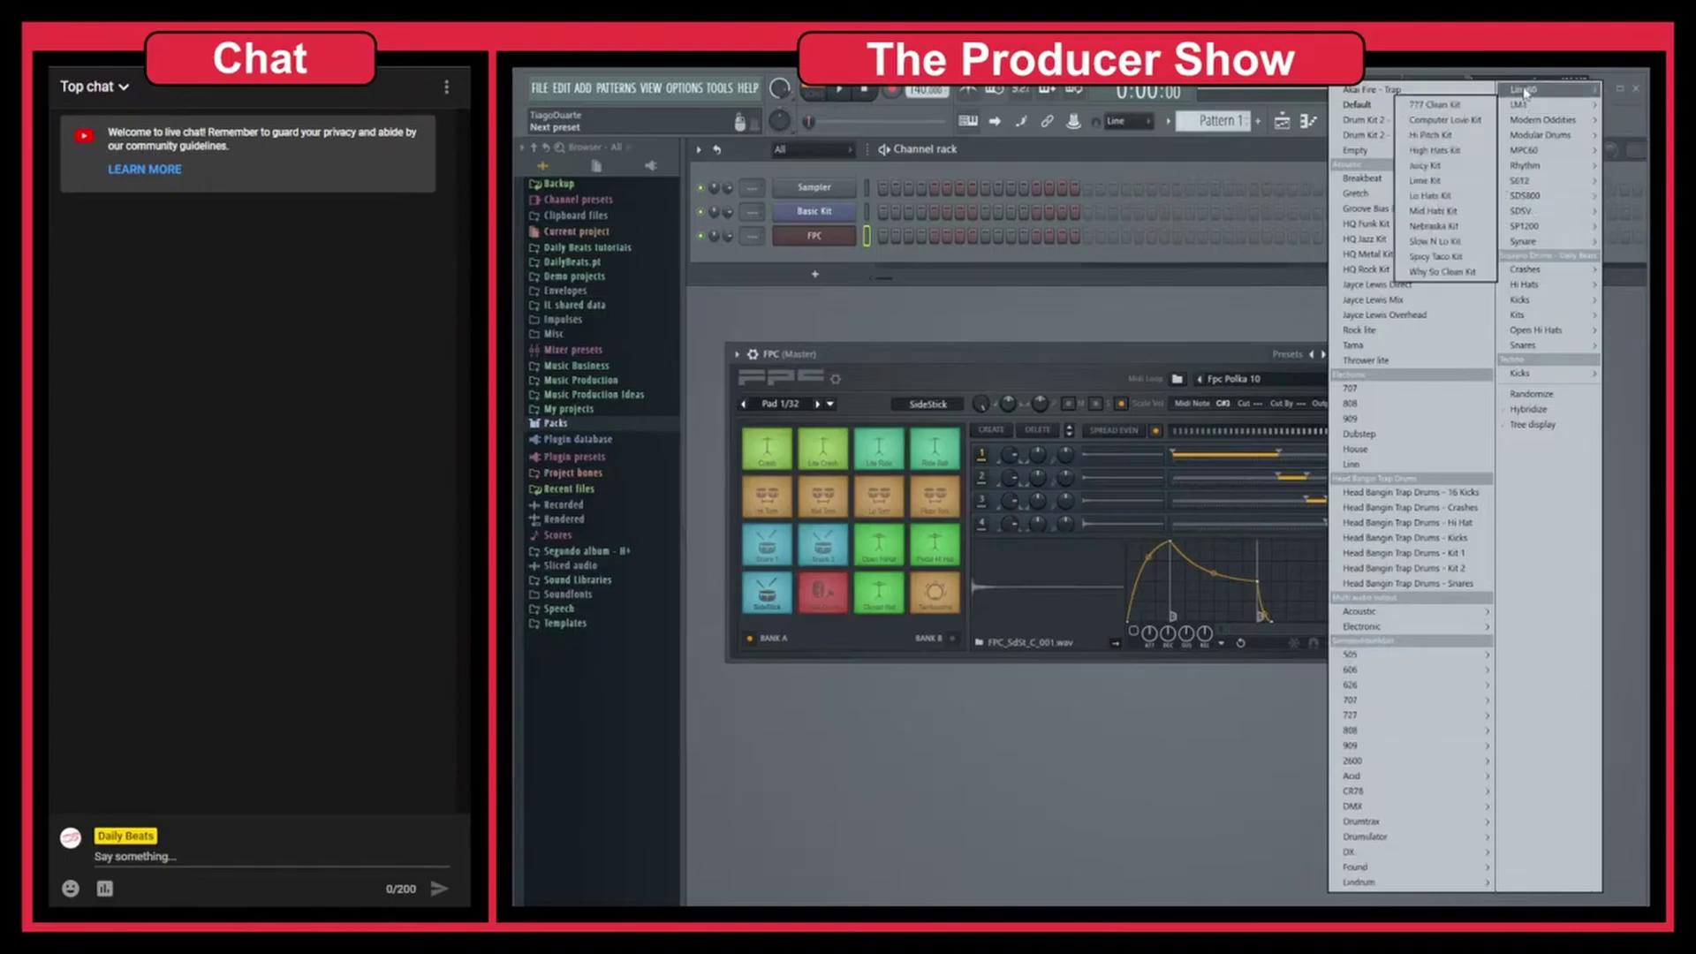
Step: Browse FPC's preset menu into the Techno section's Kicks submenu
mouse_move(1538, 228)
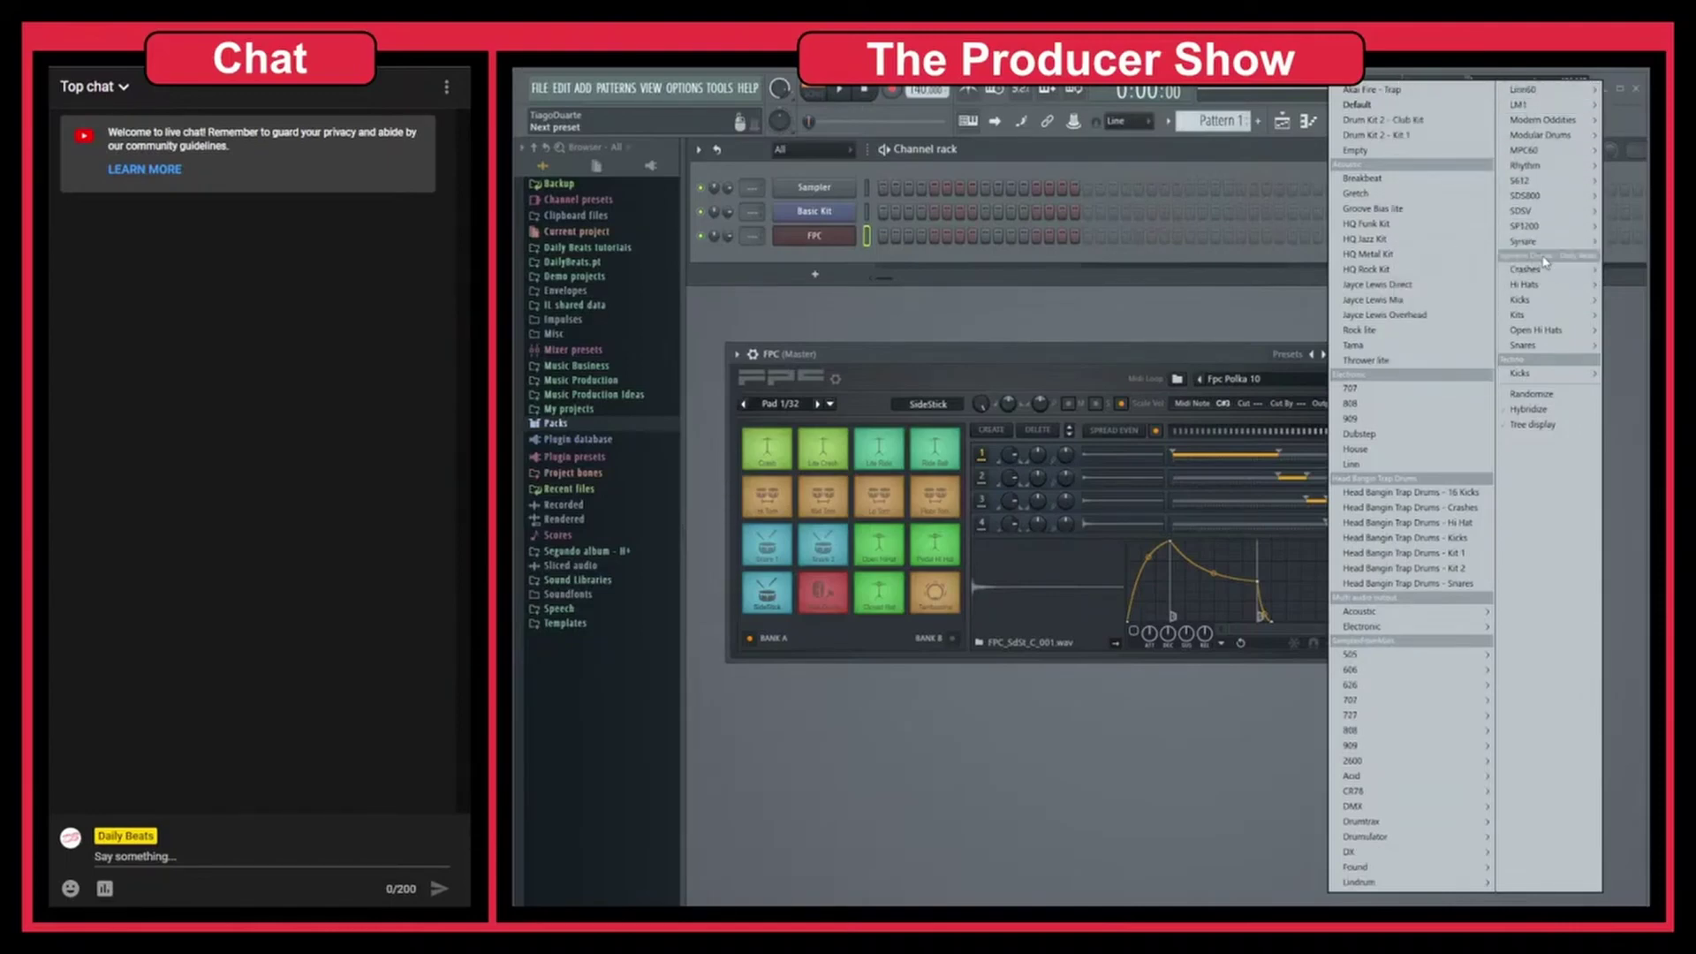
mouse_move(1547, 381)
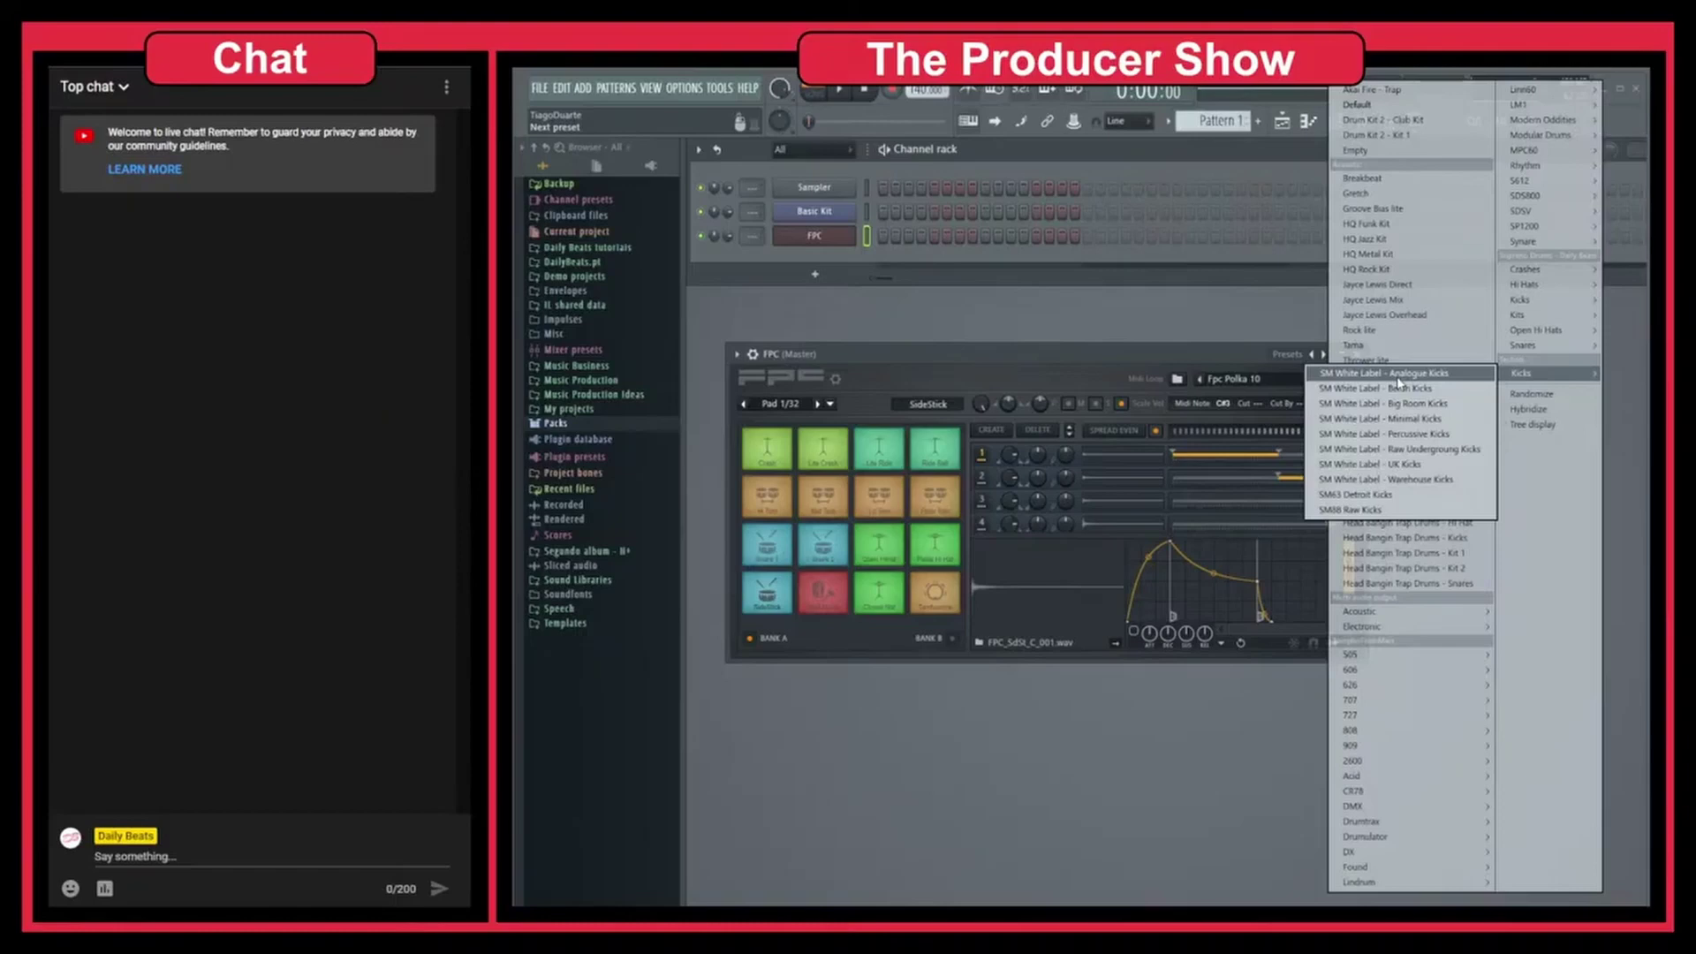
Step: Load SM White Label - UK Kicks, audition several kick pads including ukt_kick_vinyl, and hide the browser
click(1408, 470)
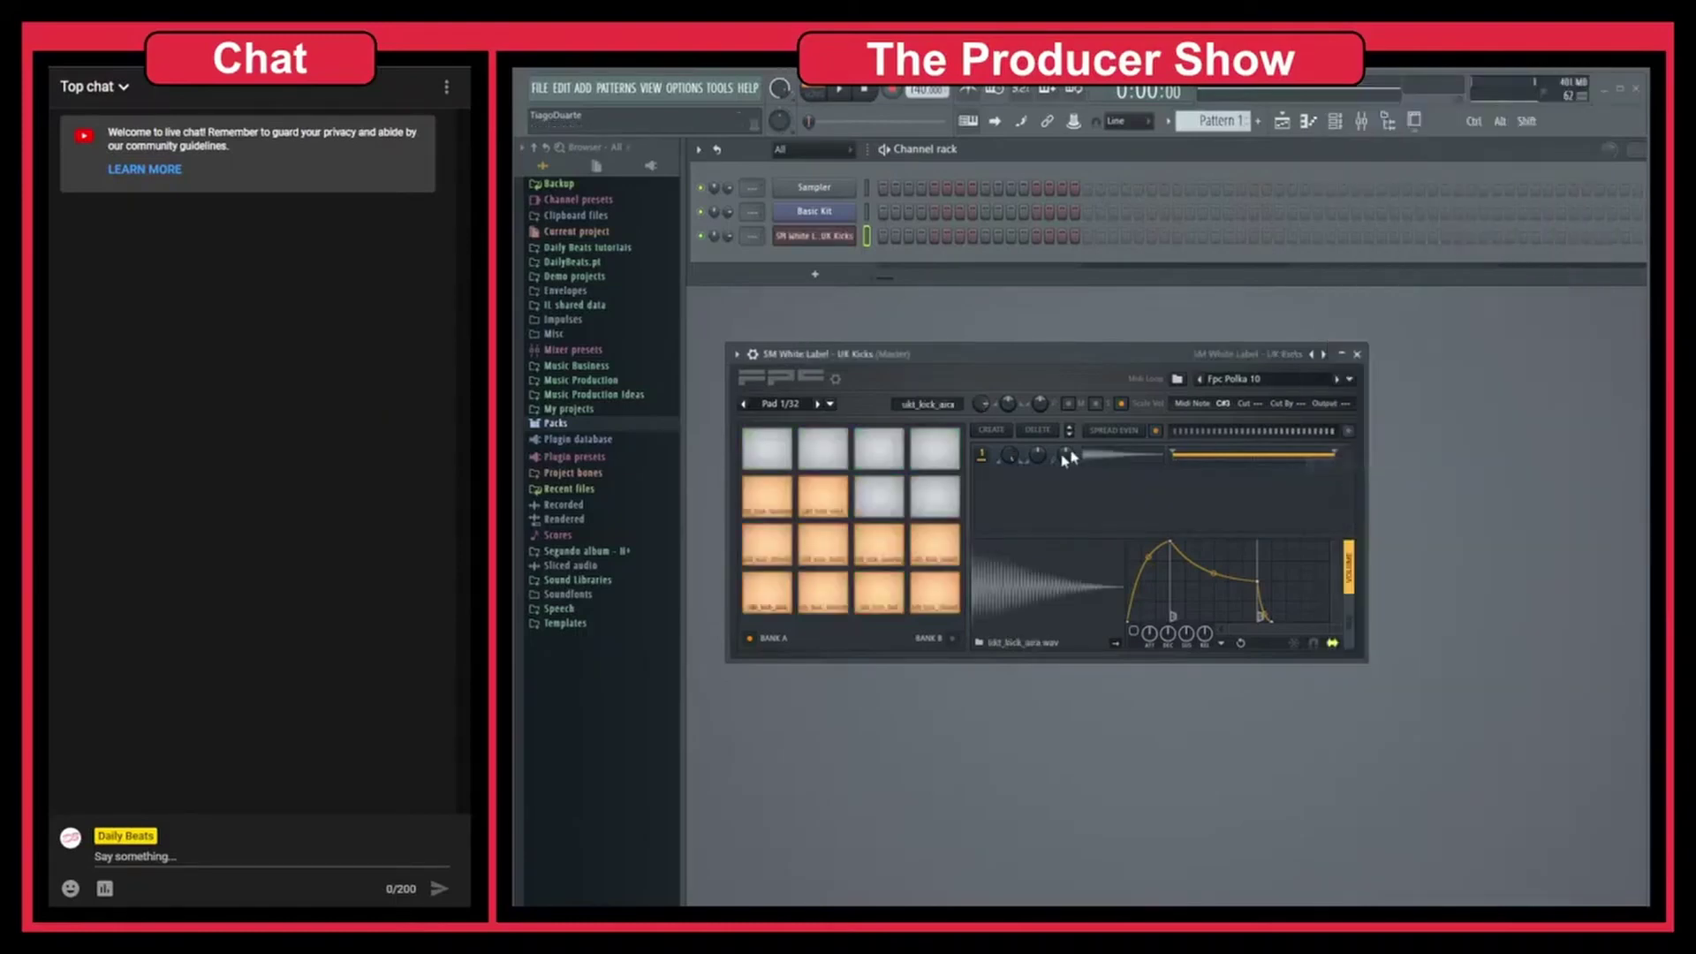
click(823, 590)
click(822, 590)
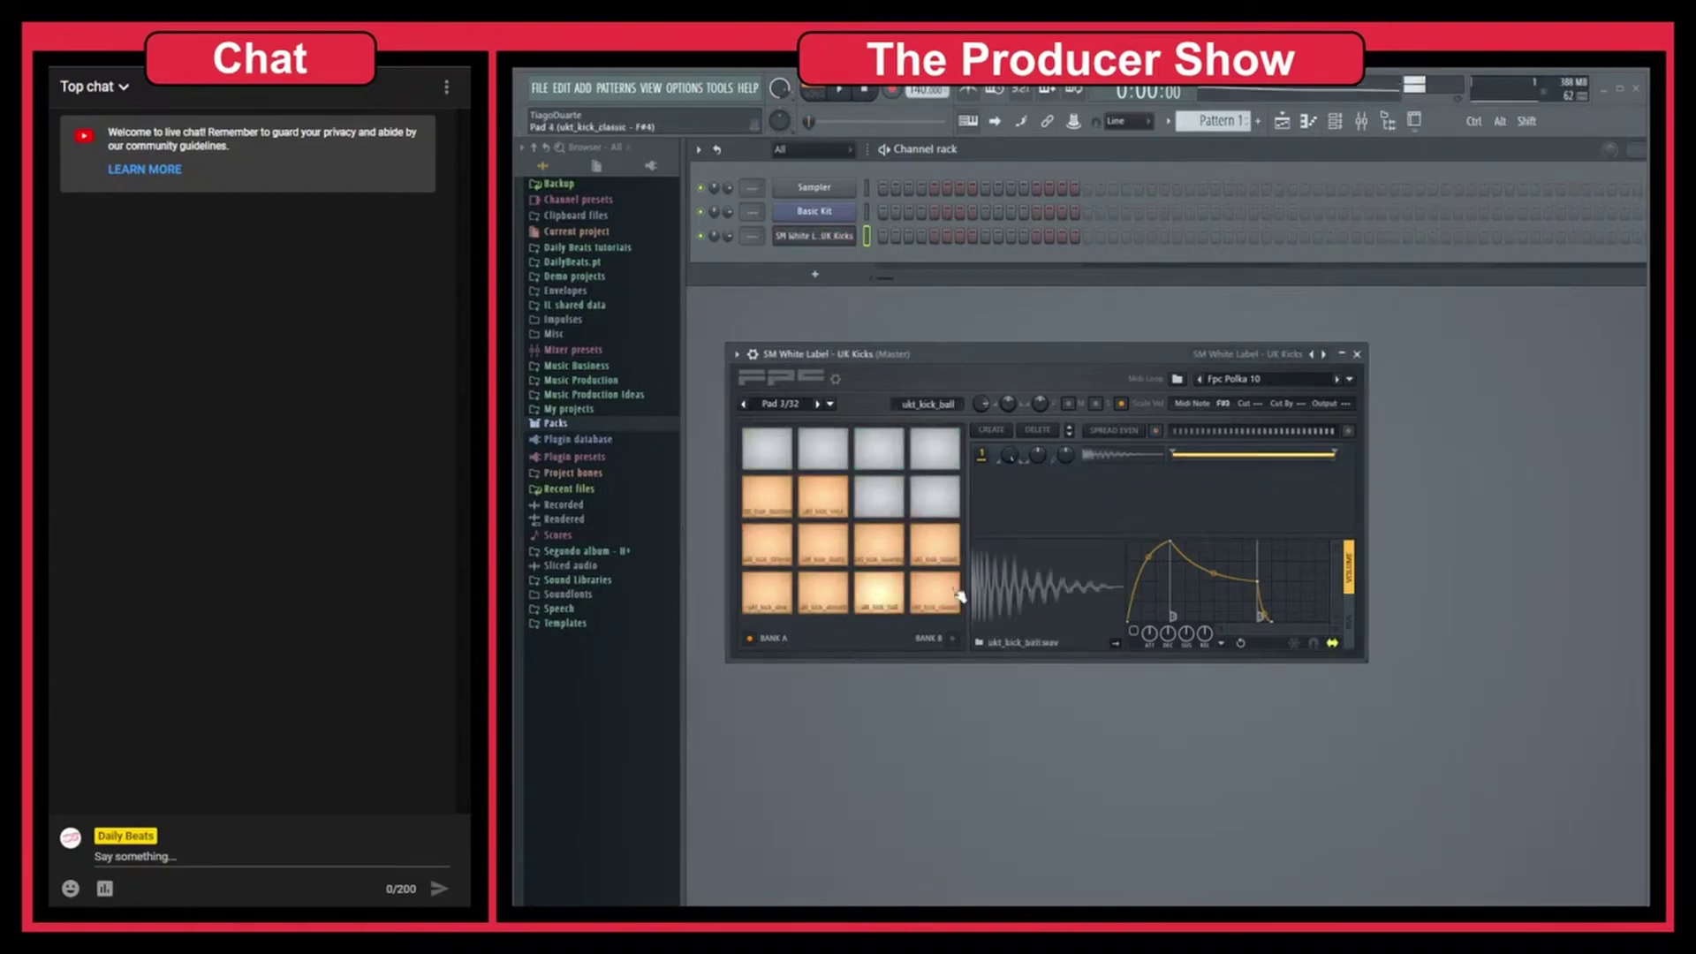
click(934, 590)
click(888, 549)
click(809, 544)
click(773, 540)
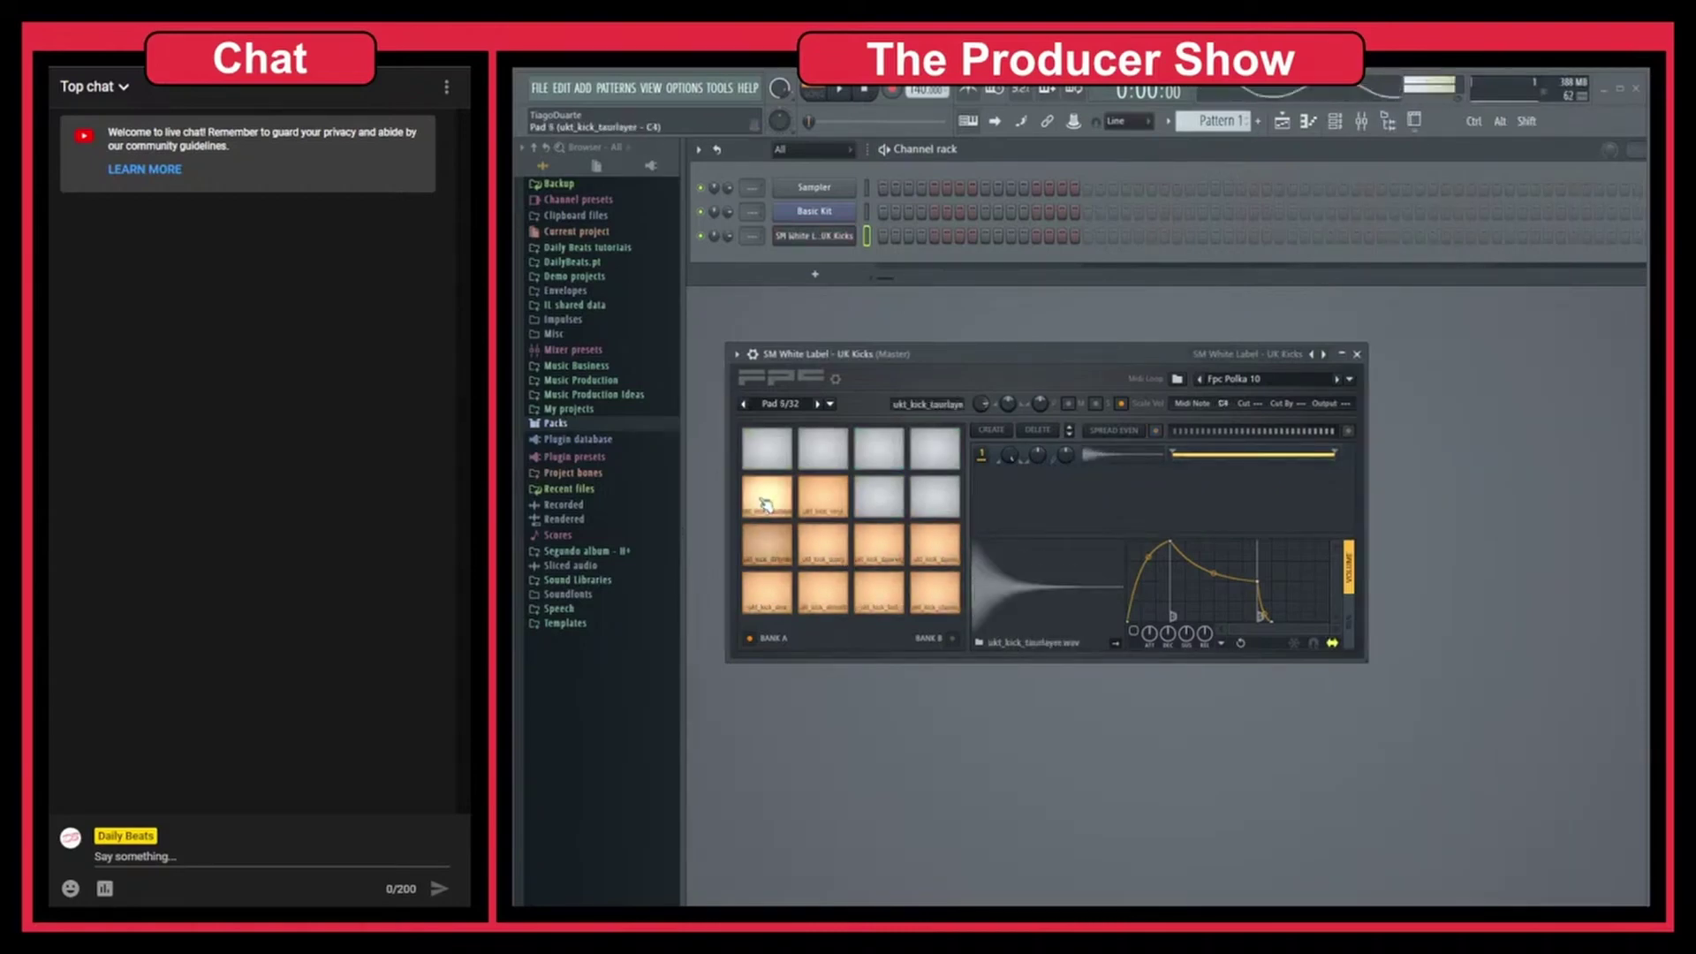
click(817, 501)
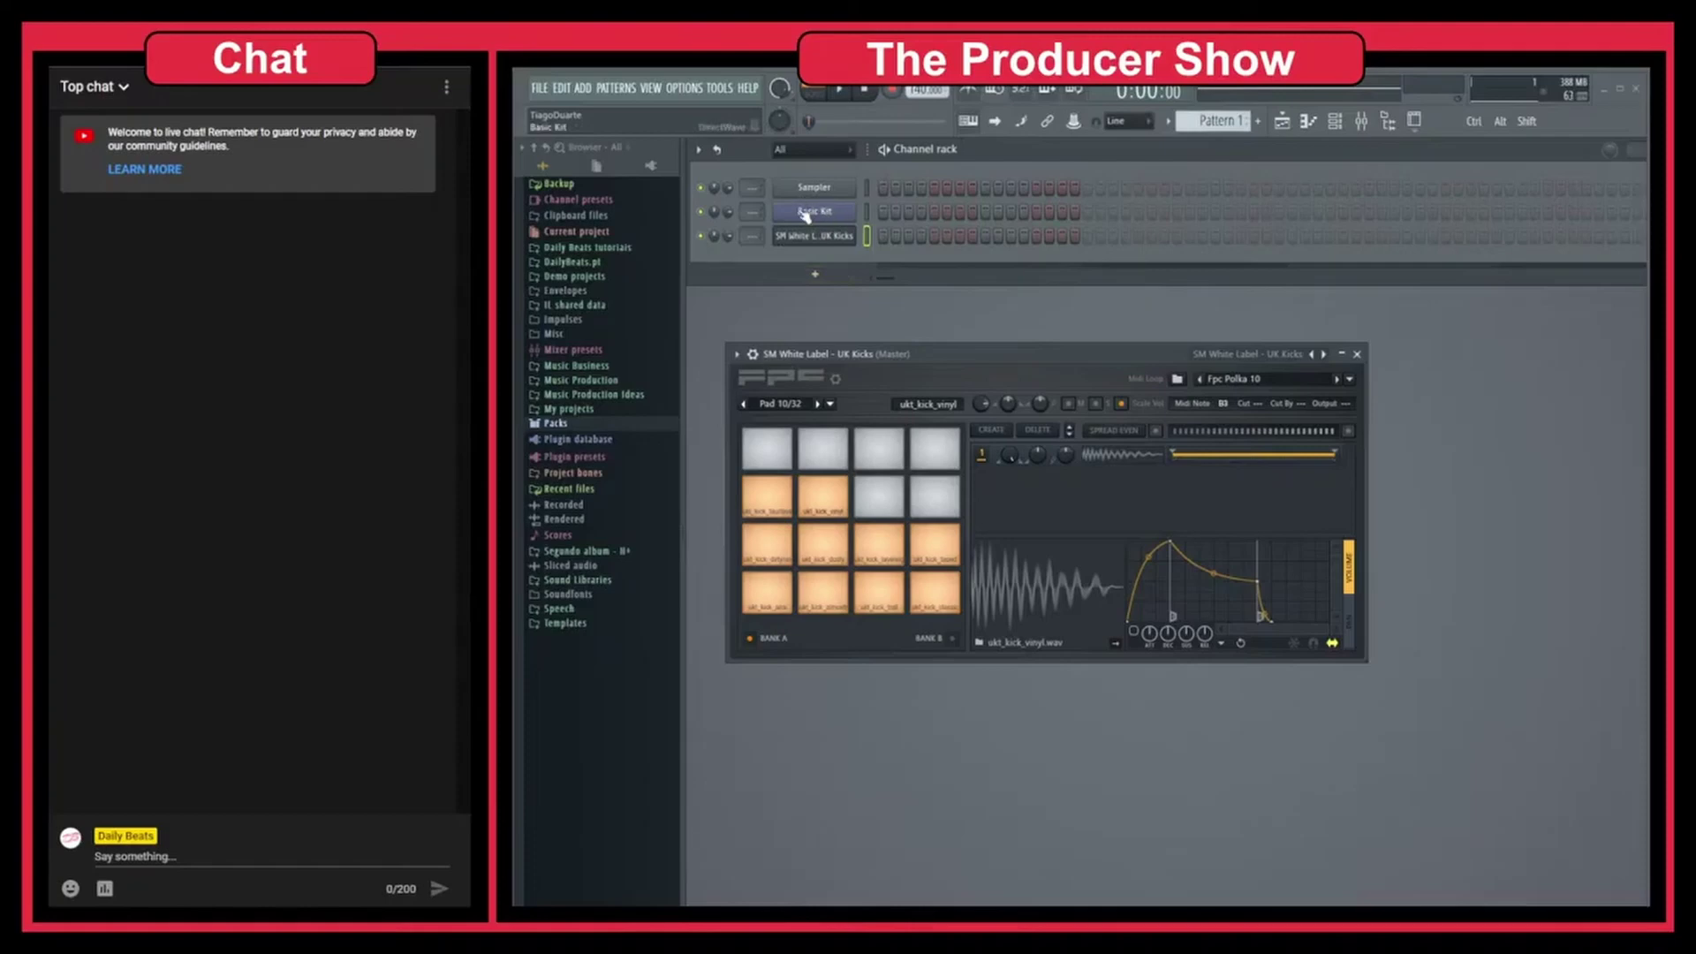
click(1390, 123)
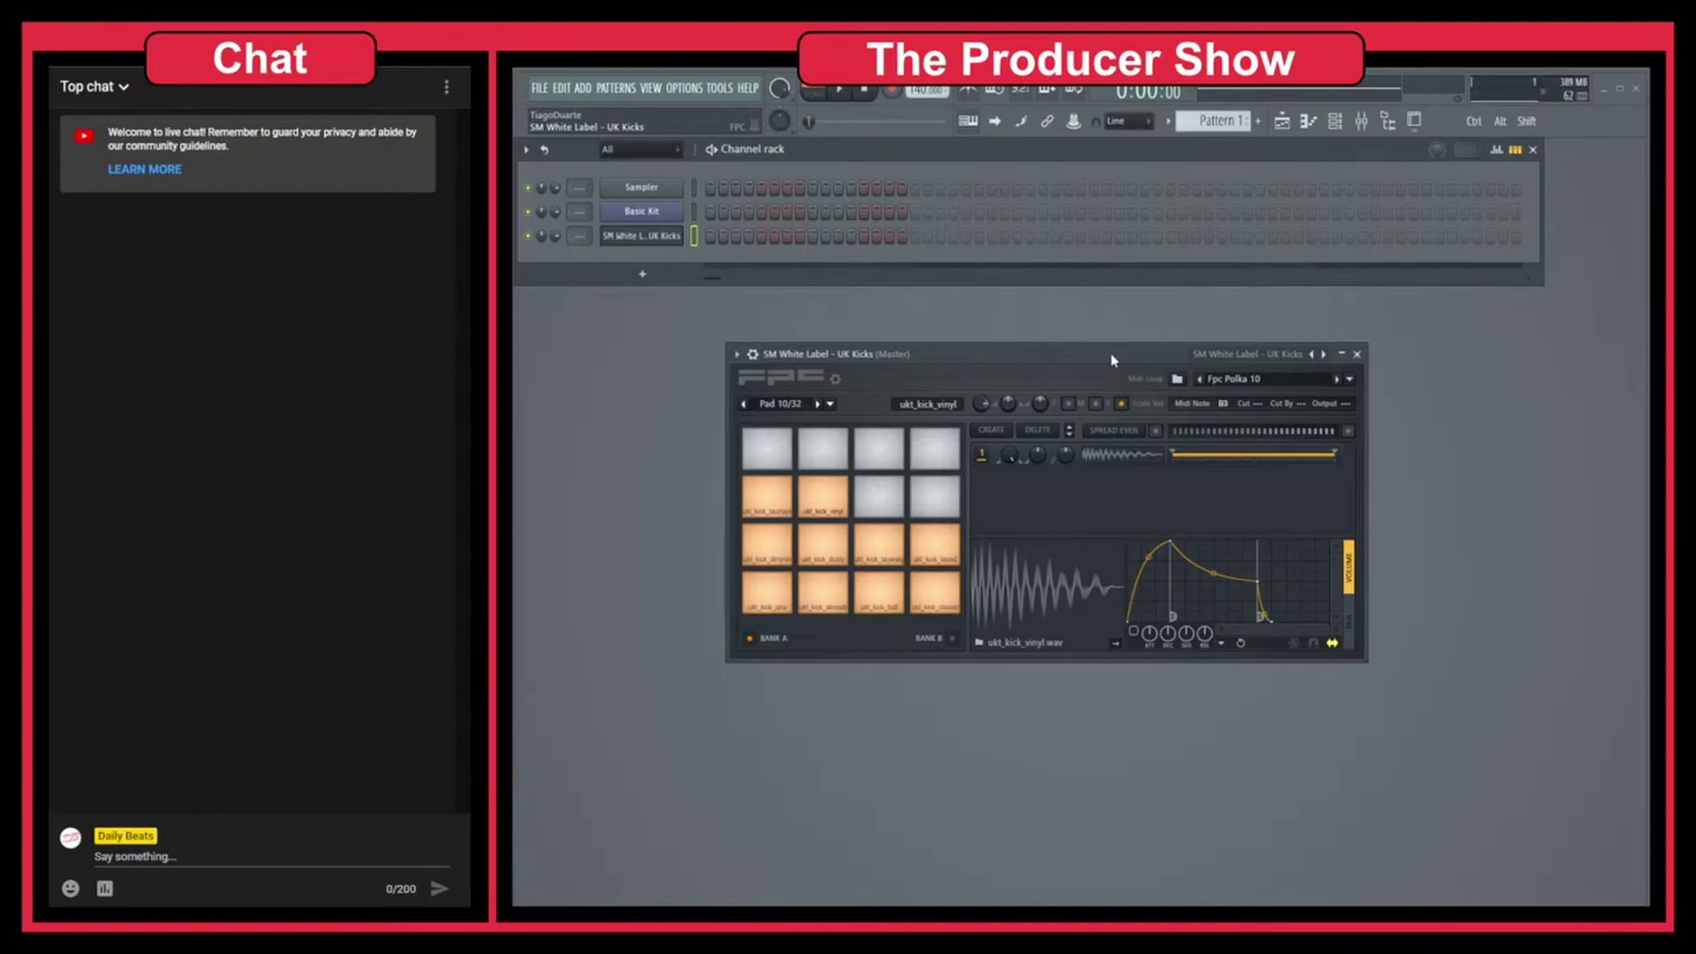
Step: Dismiss FPC's preset list and start a new empty project without saving
right_click(1323, 354)
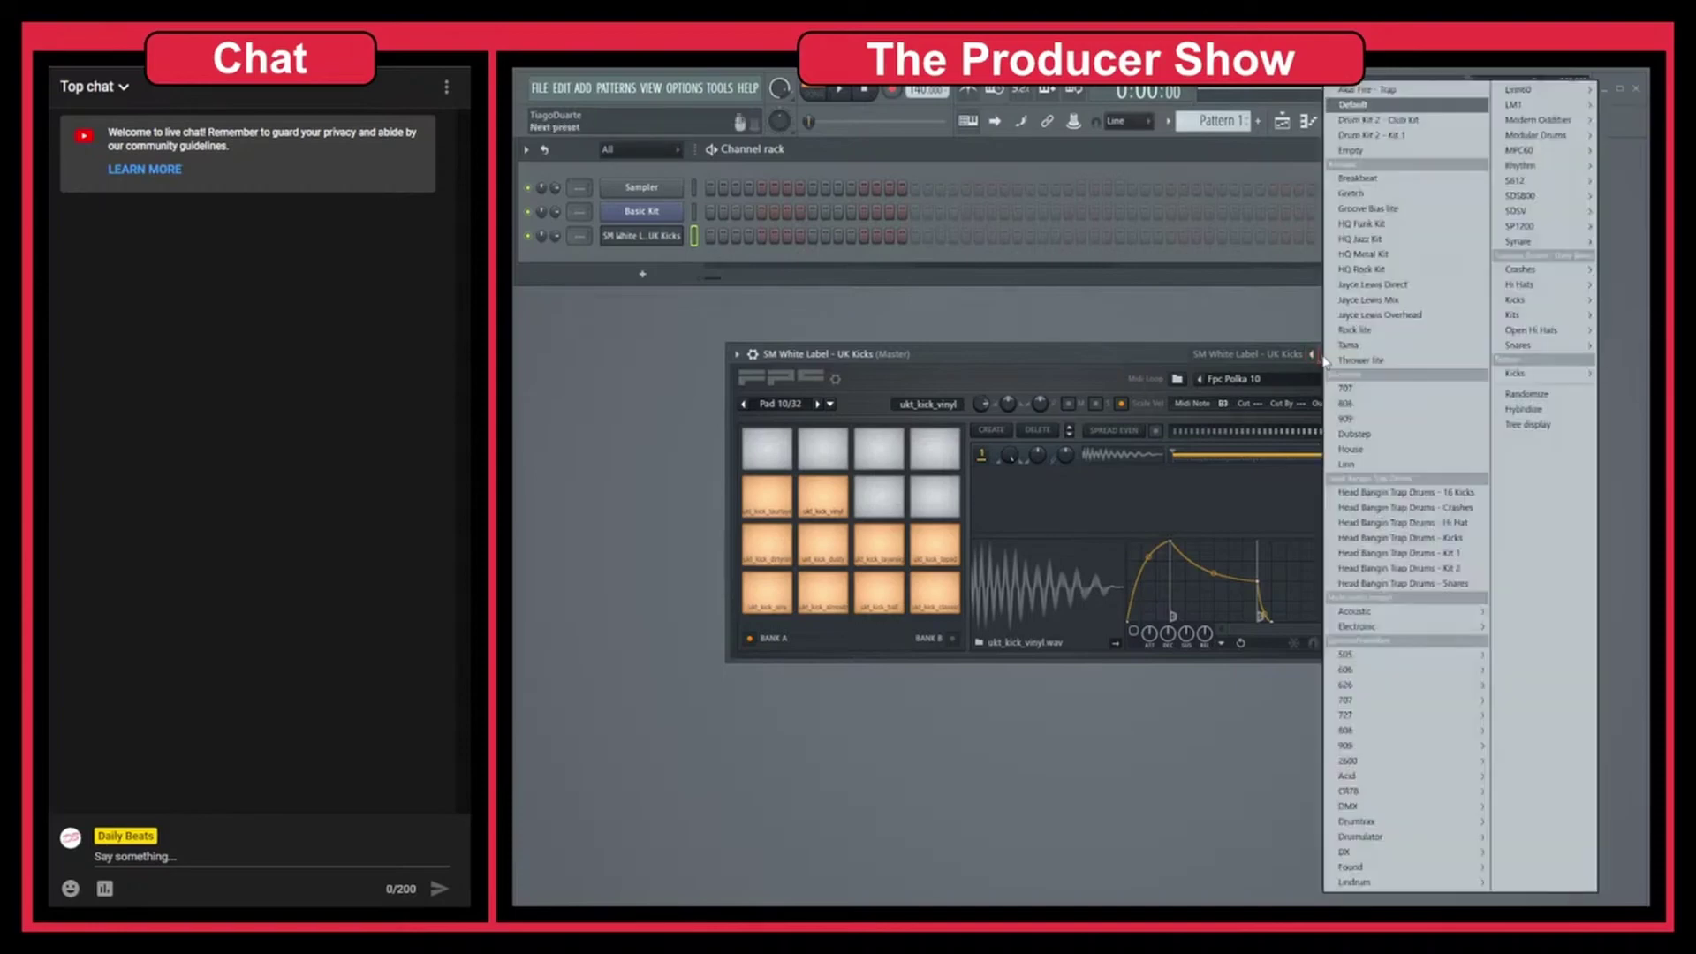
click(1151, 365)
click(539, 88)
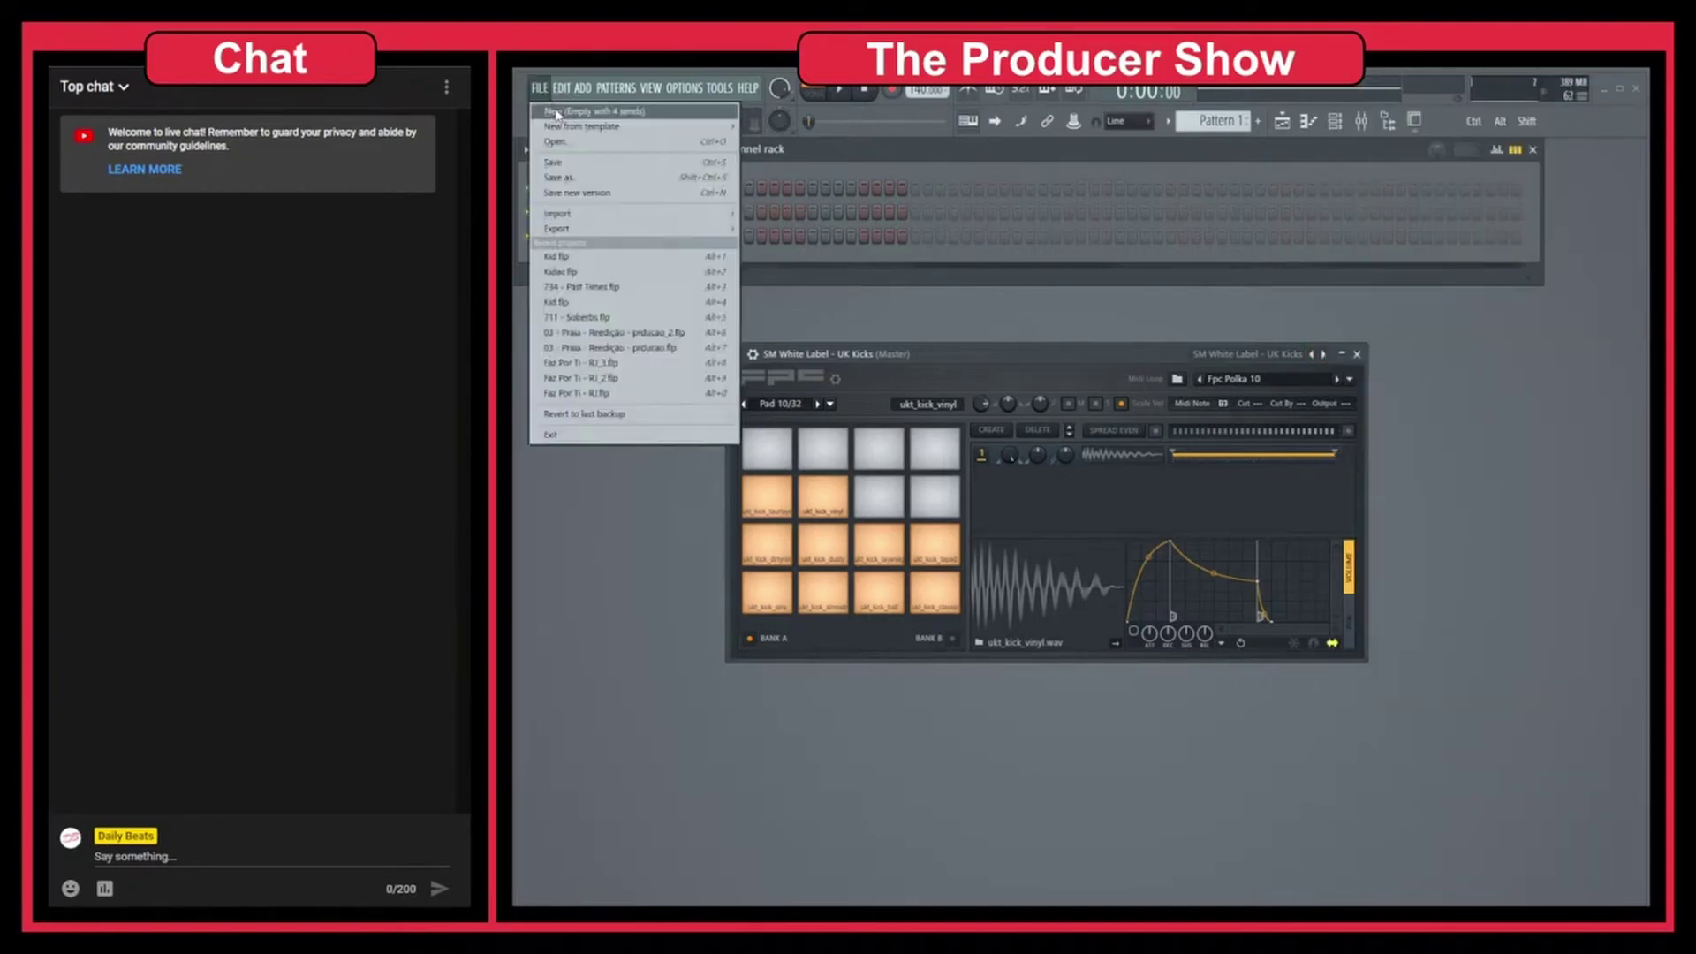
click(556, 113)
click(912, 540)
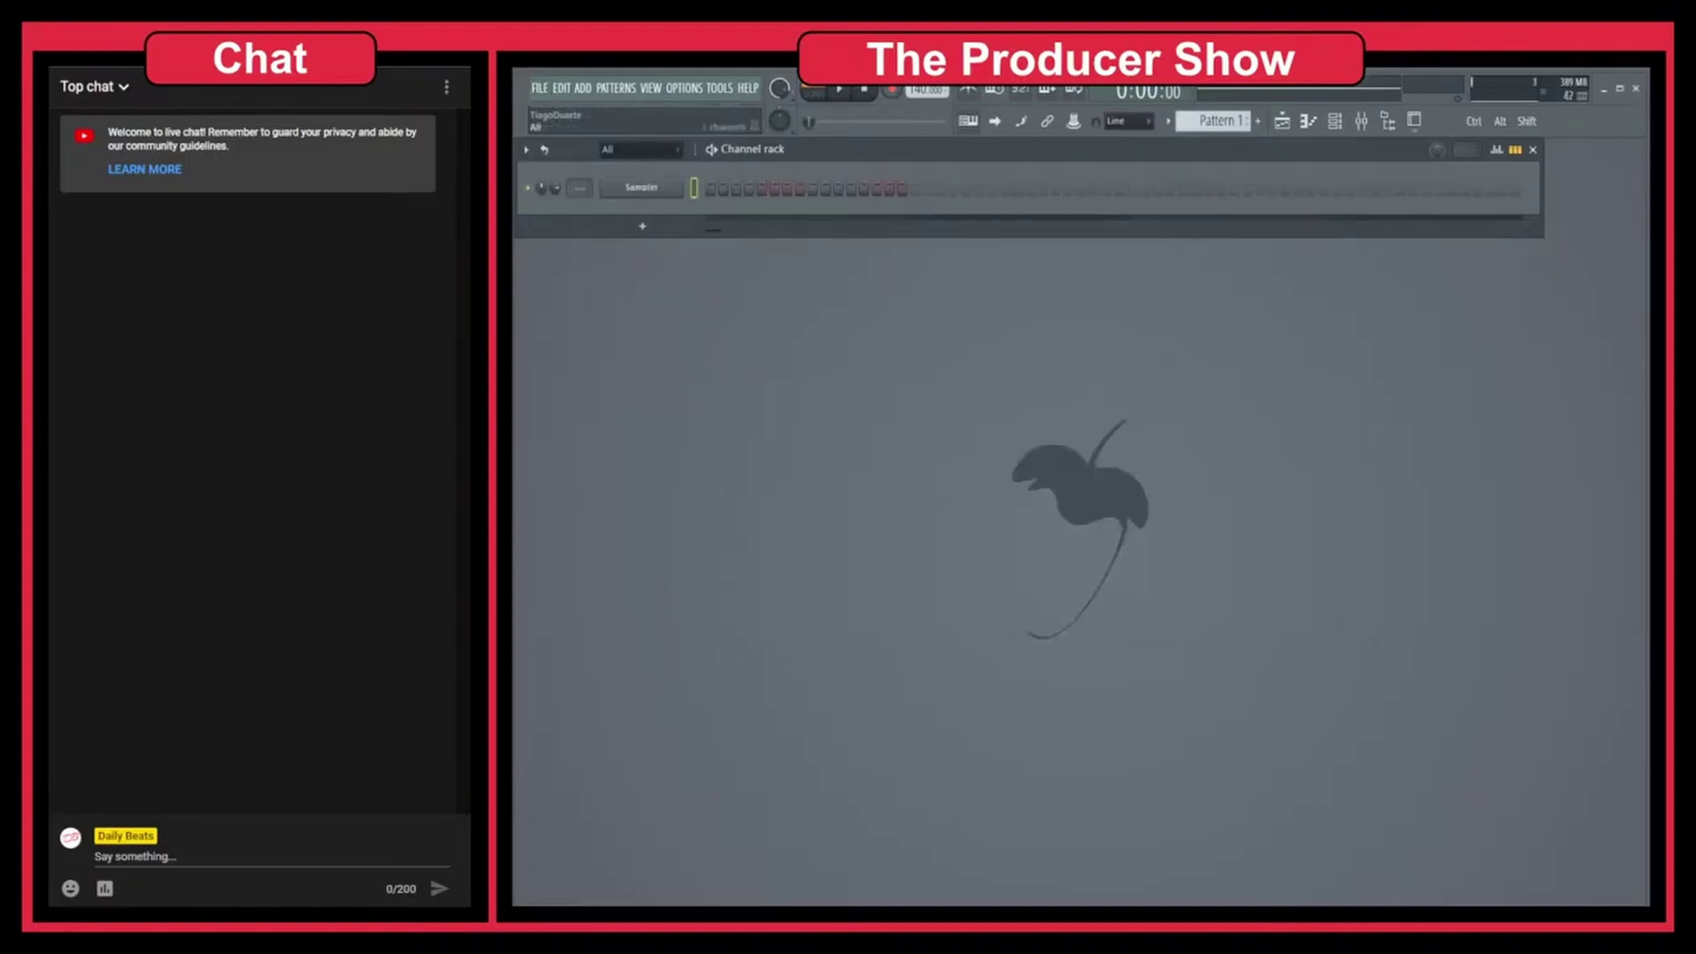